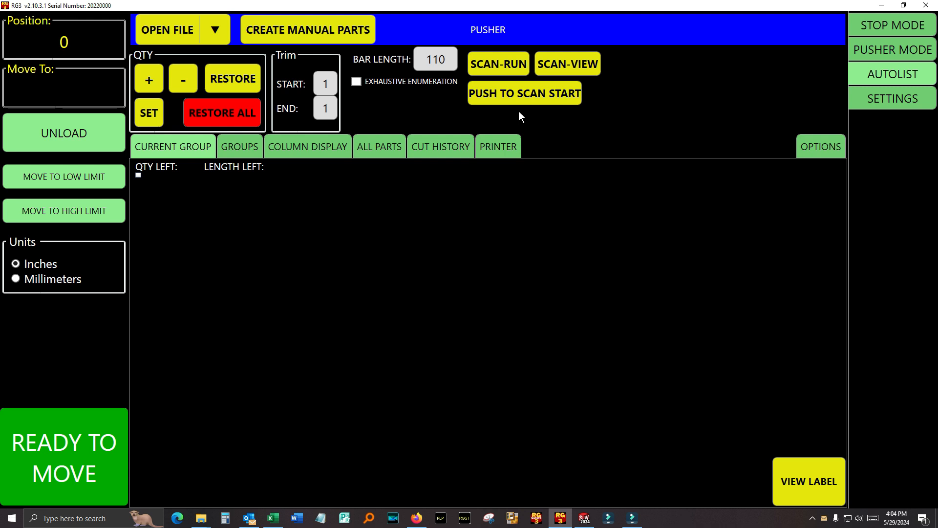
# Unlock the settings by entering the settings password
pyautogui.click(876, 101)
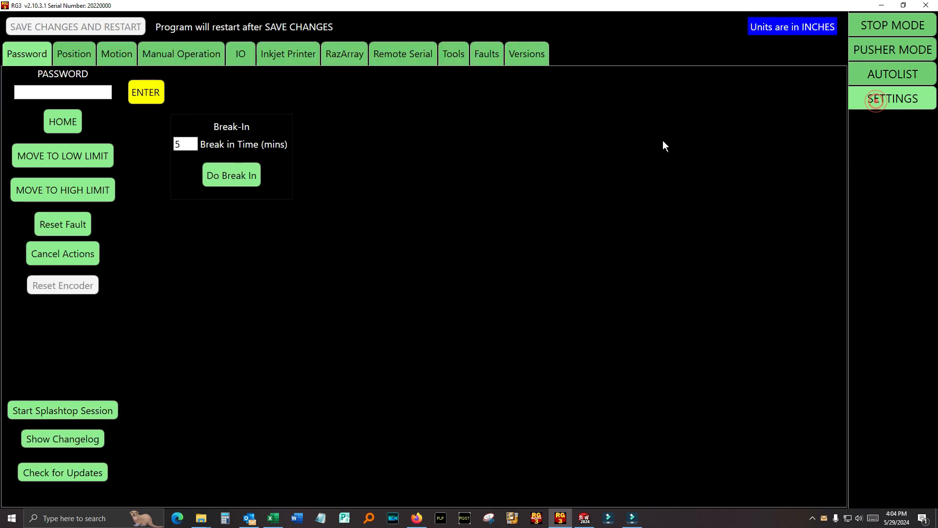
pyautogui.click(243, 63)
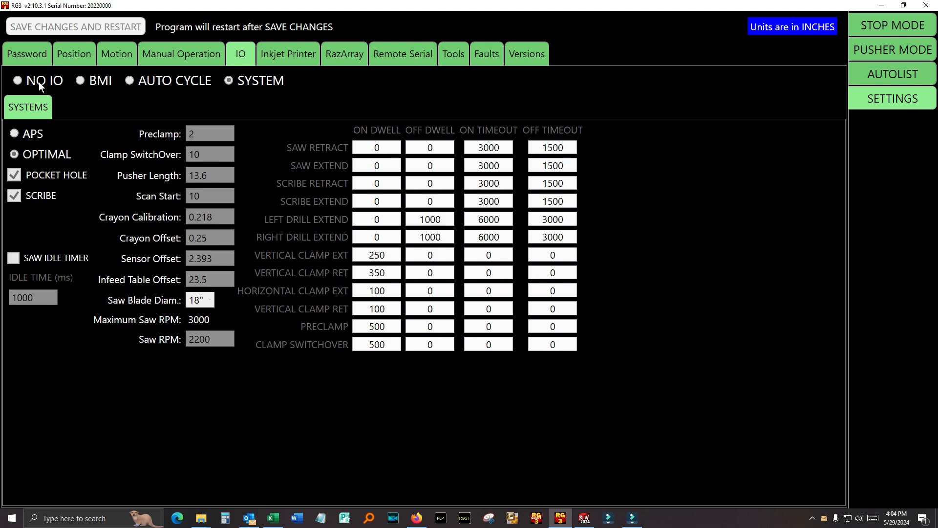
pyautogui.click(22, 50)
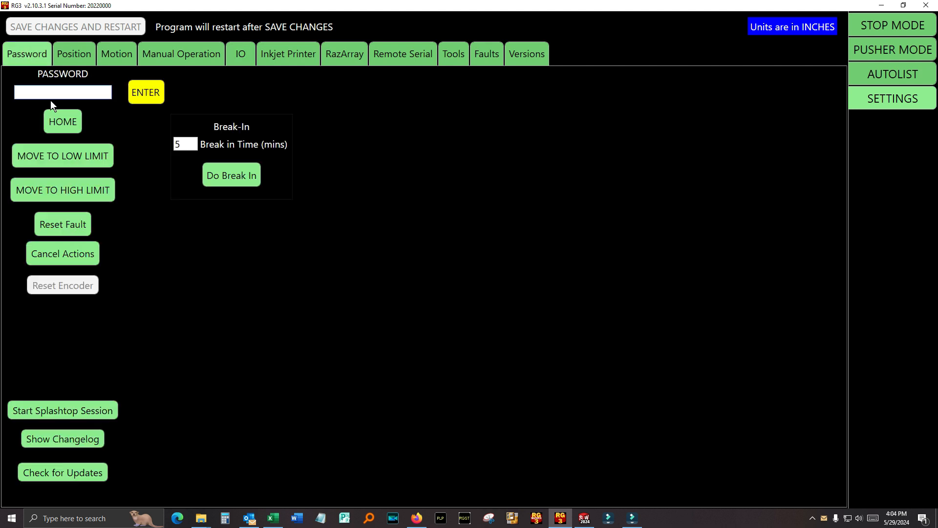
pyautogui.click(60, 87)
pyautogui.write('******')
pyautogui.press('Return')
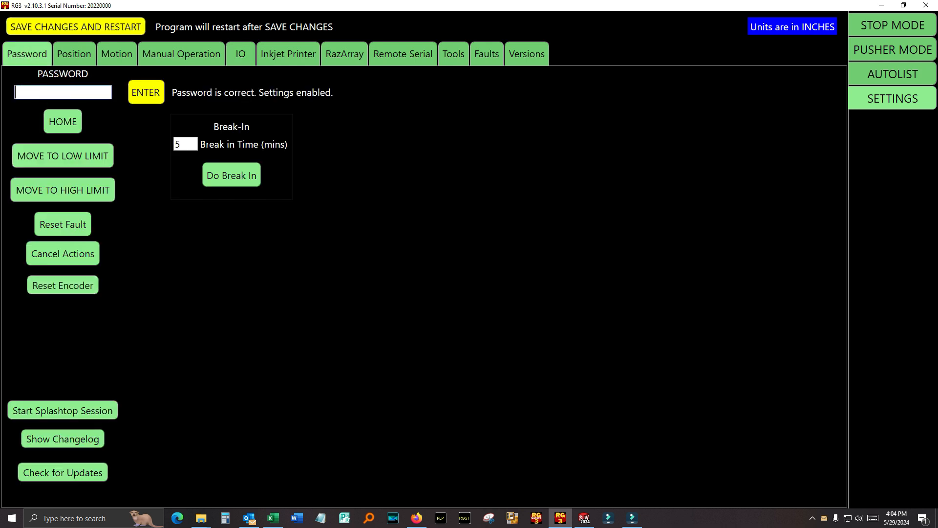
# Set the IO mode to NO IO, then save the changes and restart the program
pyautogui.click(233, 59)
pyautogui.click(43, 84)
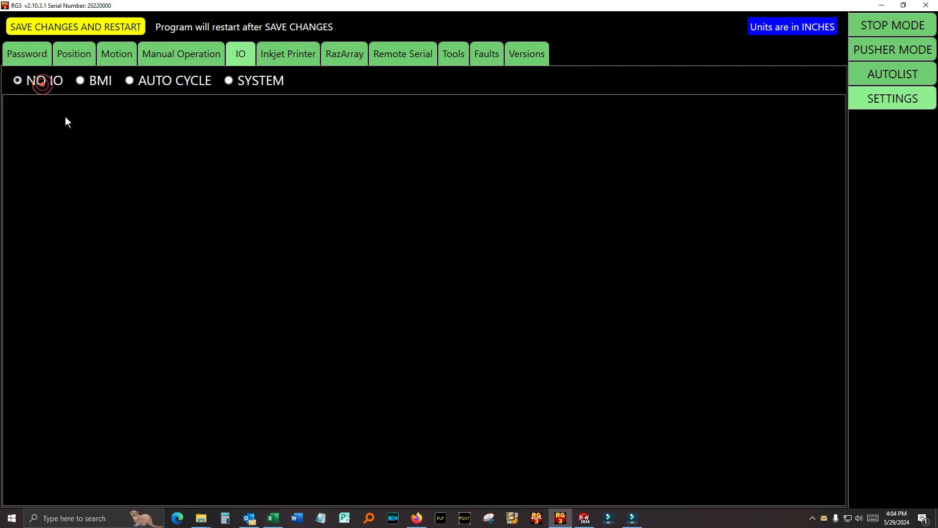
pyautogui.click(77, 27)
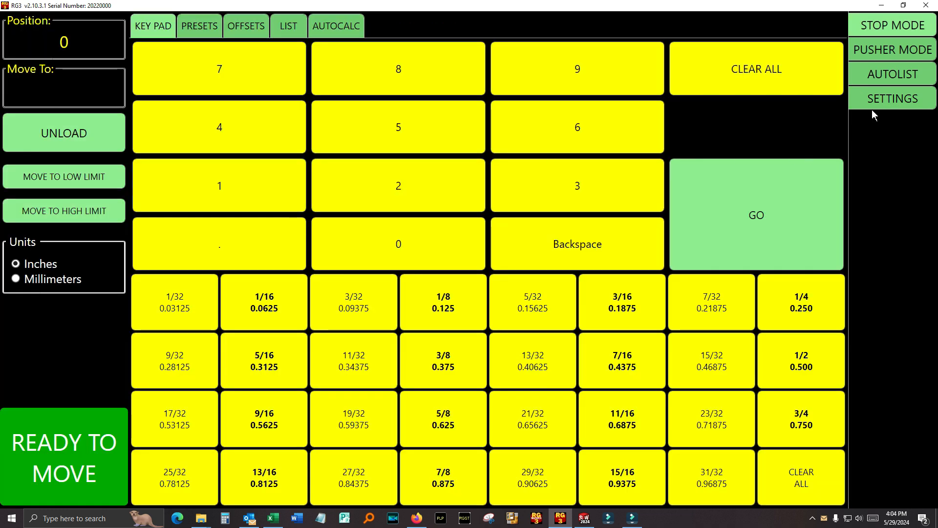
# Open AutoList and switch it from pusher to saw stop mode
pyautogui.click(883, 77)
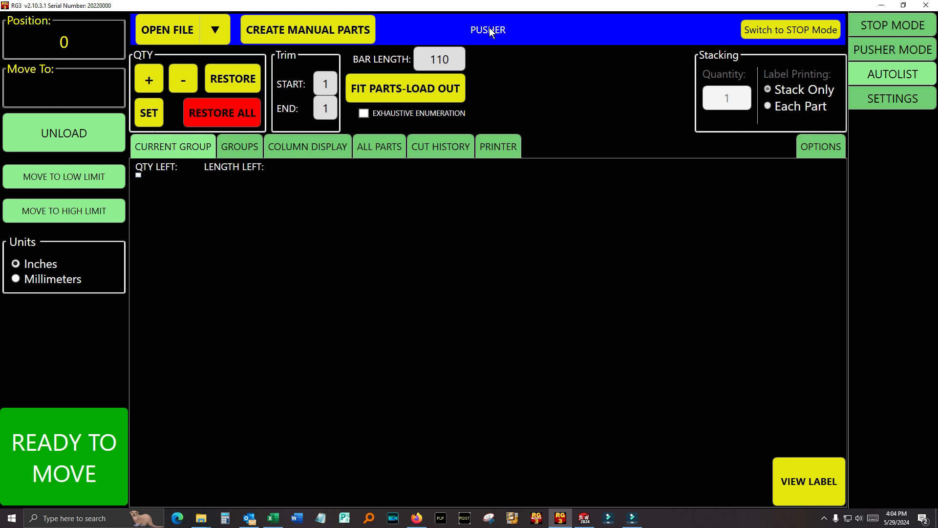
pyautogui.click(762, 28)
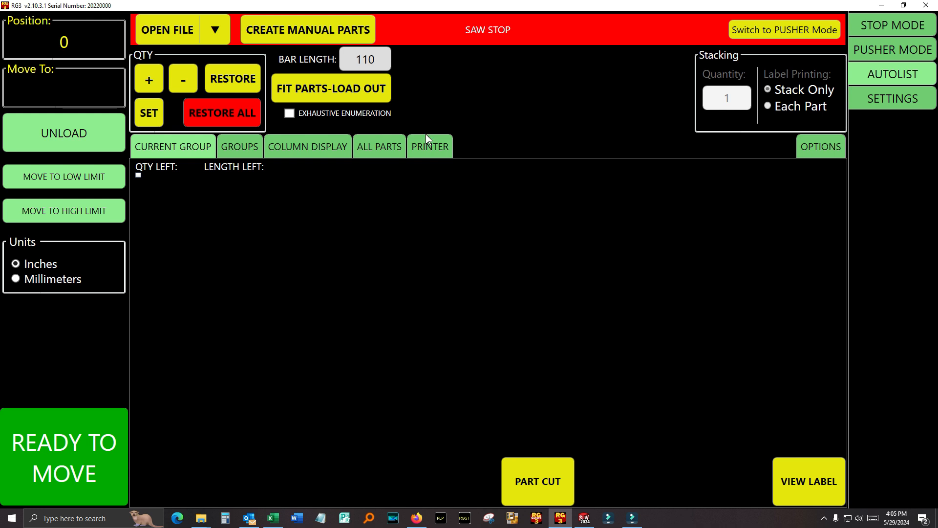
# Open the cut list Tank Active Orders 11-20-23 re (7)_in - Copy.csv, with the file list widened and sorted by name in descending order
pyautogui.click(182, 34)
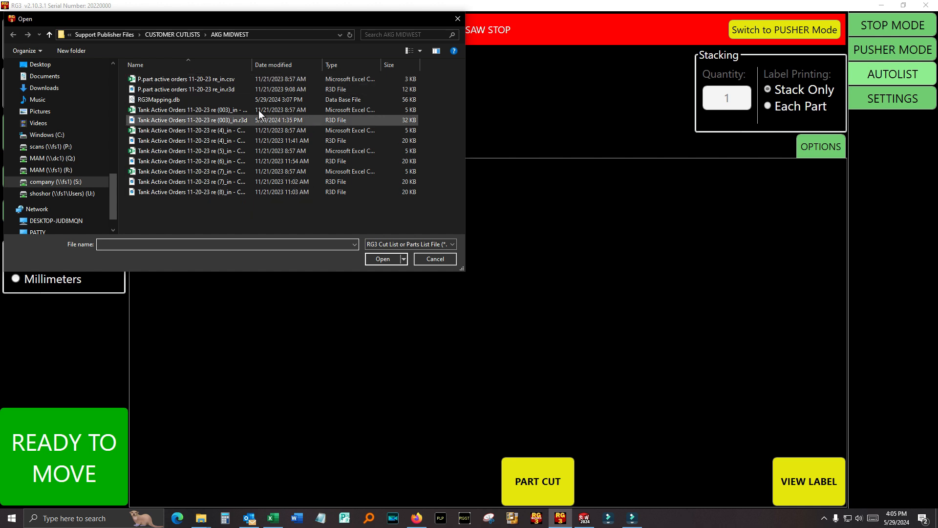
pyautogui.moveTo(252, 63); pyautogui.dragTo(283, 61)
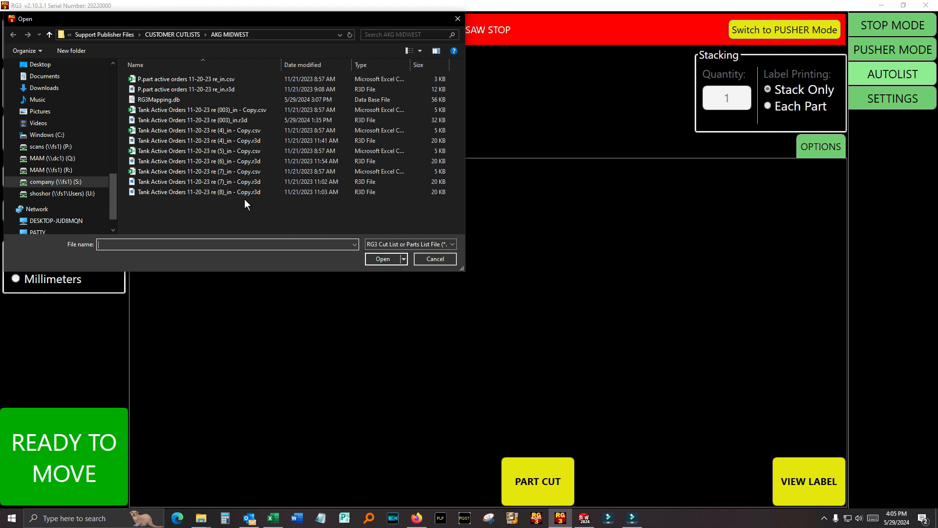
pyautogui.click(201, 60)
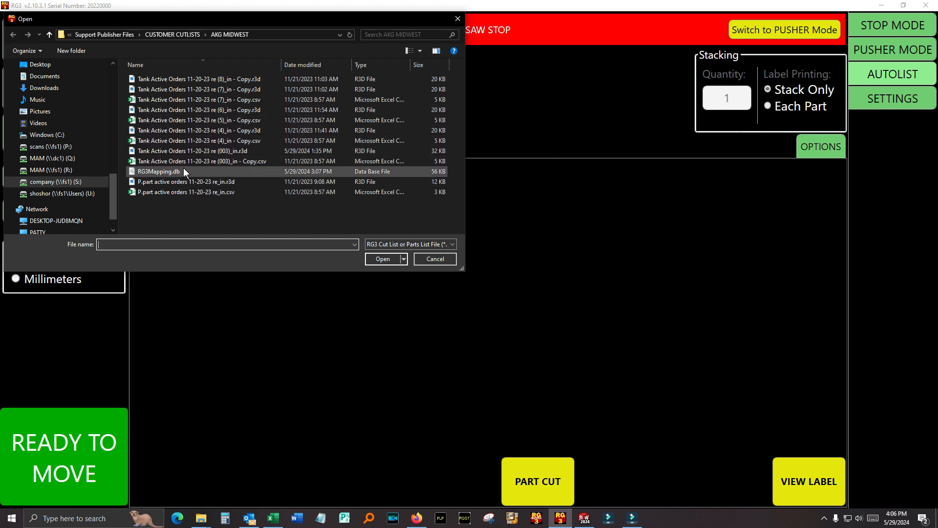
pyautogui.click(214, 98)
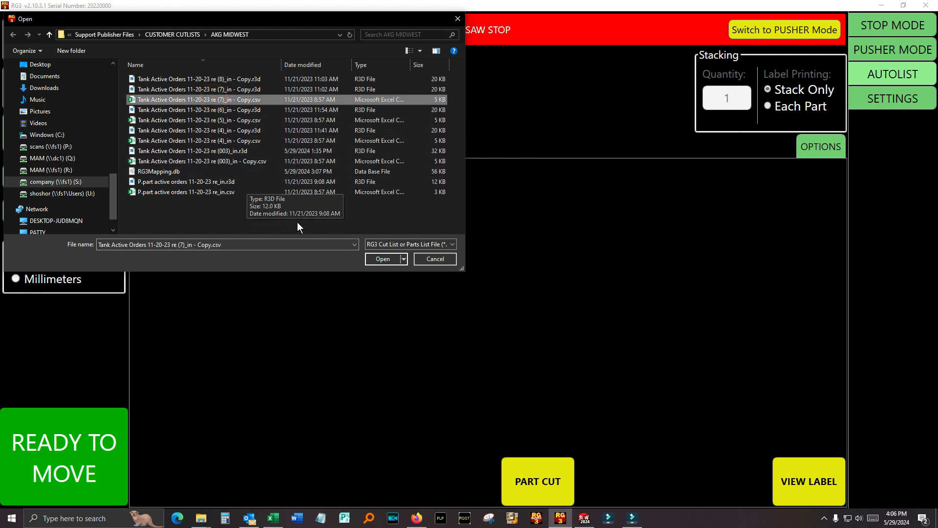
pyautogui.click(382, 259)
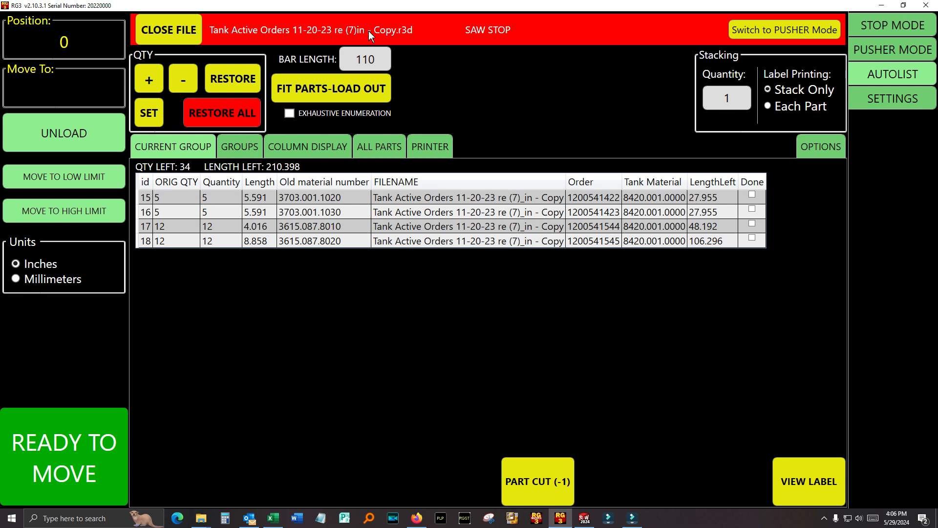
# Close the open cut list and browse for another one through CUSTOMER CUTLISTS in the AKG MIDWEST folder
pyautogui.click(183, 28)
pyautogui.click(166, 35)
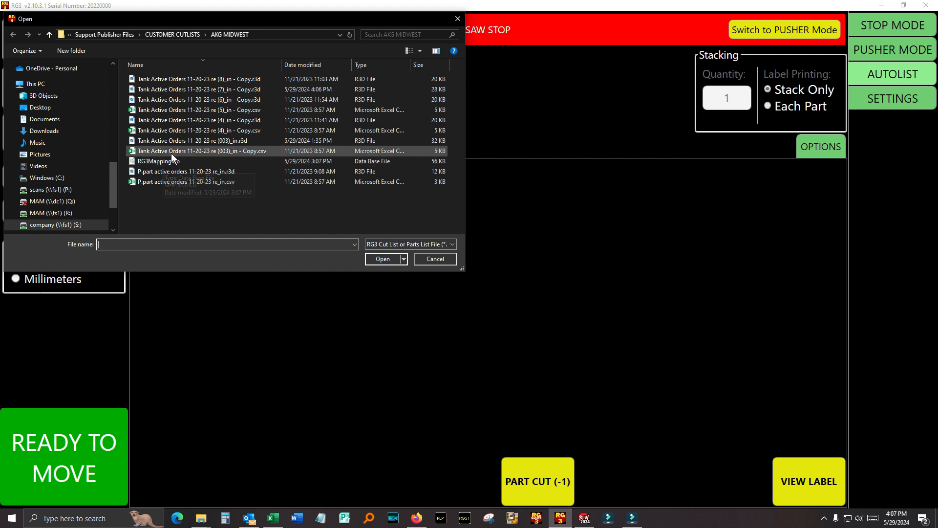
pyautogui.click(178, 33)
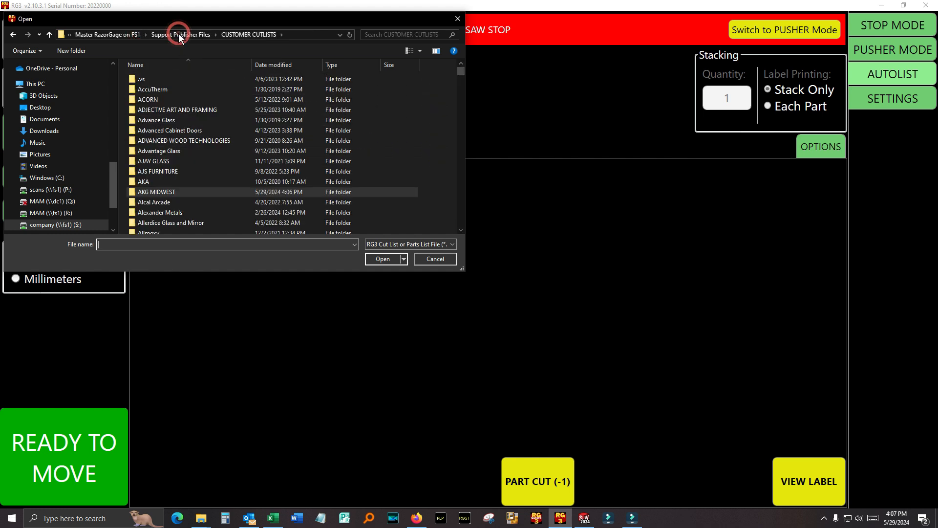
pyautogui.doubleClick(154, 192)
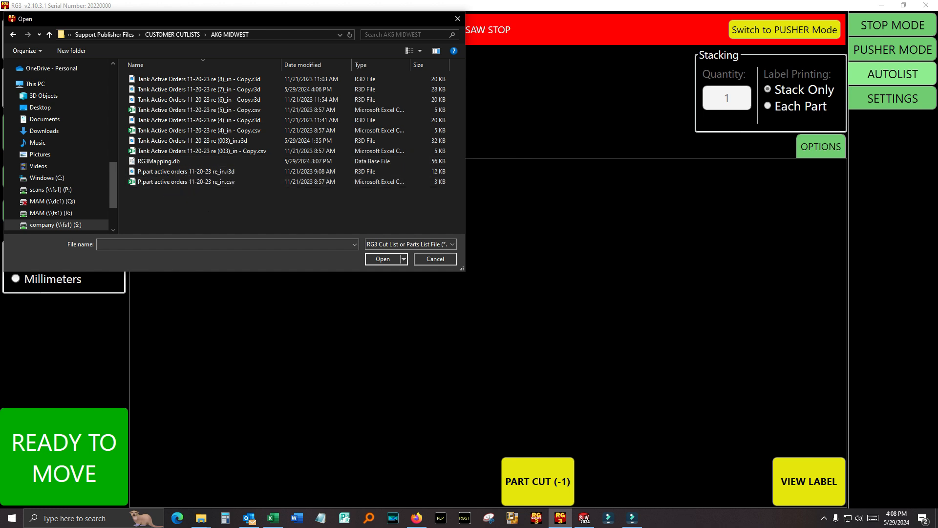
# Switch to File Explorer and compare the mapping and cut list files in C:\Cutlists Custom and C:\Cutlists RZG
pyautogui.hotkey('alt', 'Tab')
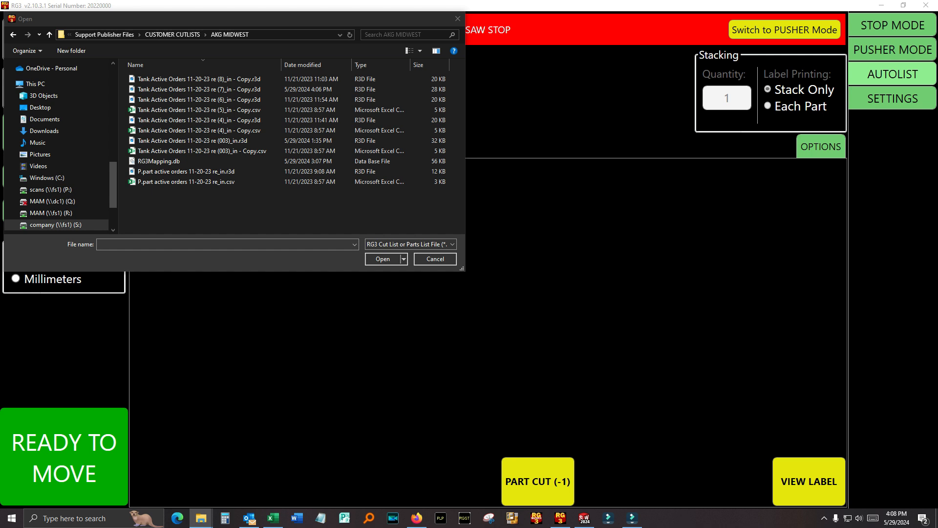
pyautogui.moveTo(937, 53); pyautogui.dragTo(625, 88)
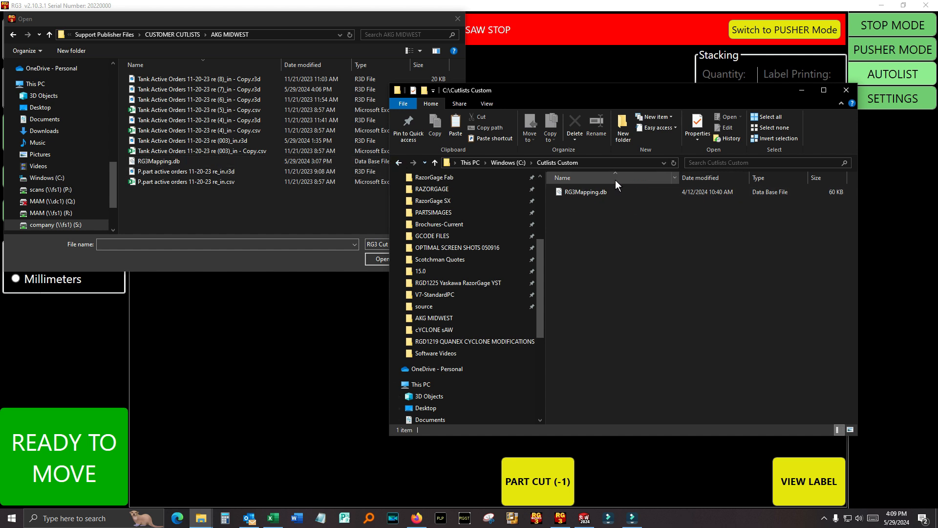
pyautogui.click(636, 98)
pyautogui.click(650, 93)
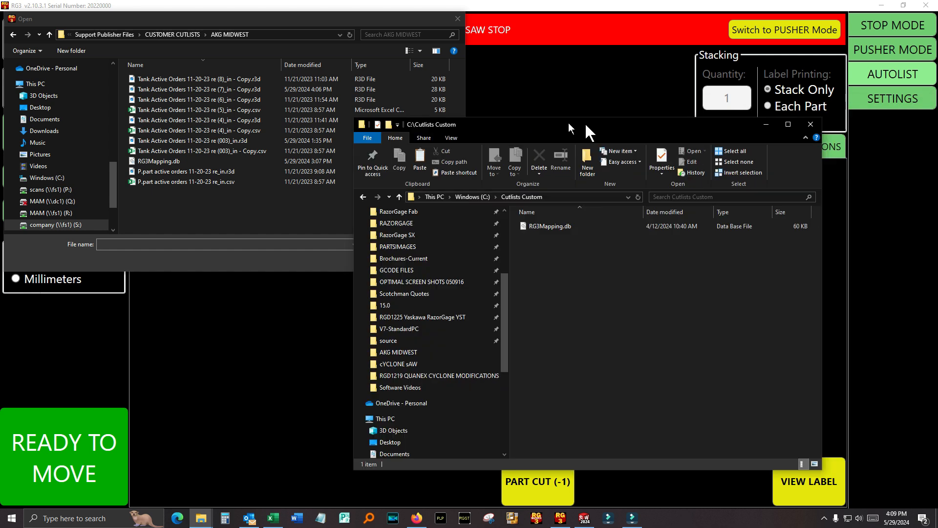
pyautogui.moveTo(568, 122); pyautogui.dragTo(471, 46)
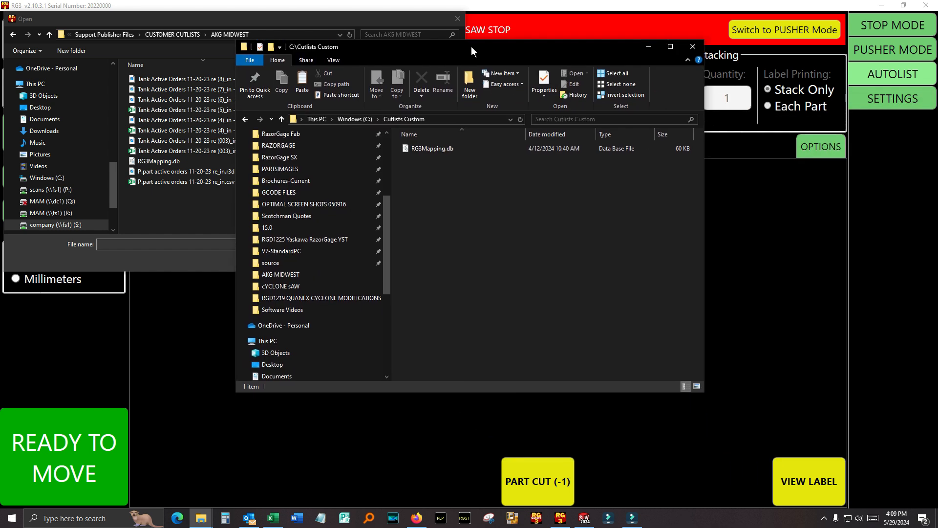
pyautogui.click(355, 119)
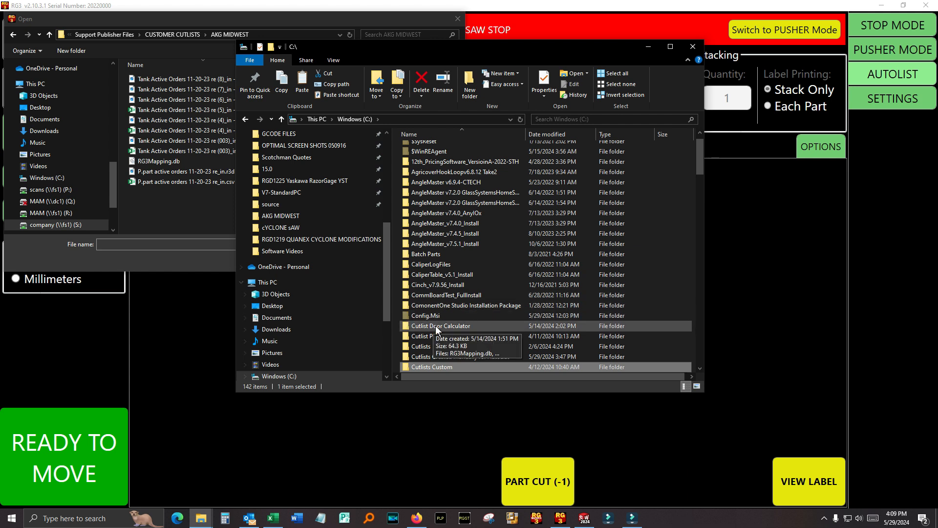
pyautogui.scroll(-1, 437, 323)
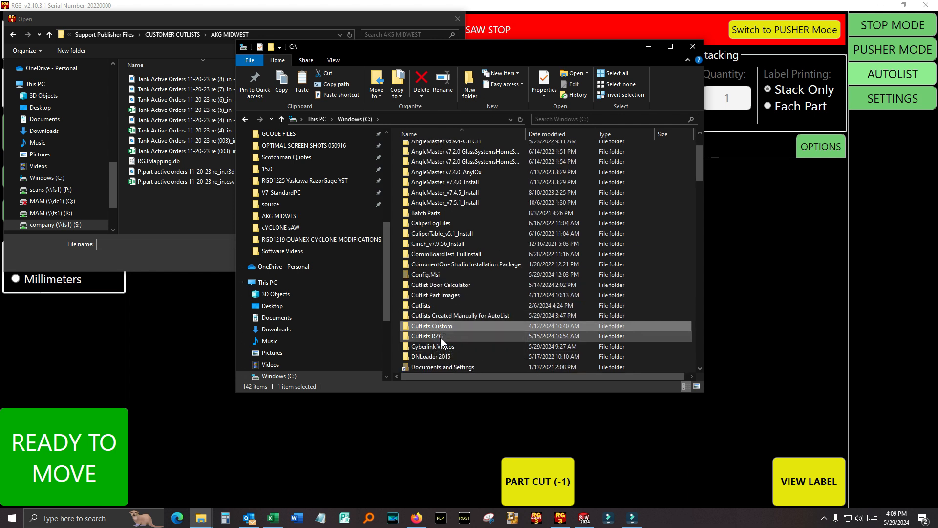
pyautogui.doubleClick(441, 337)
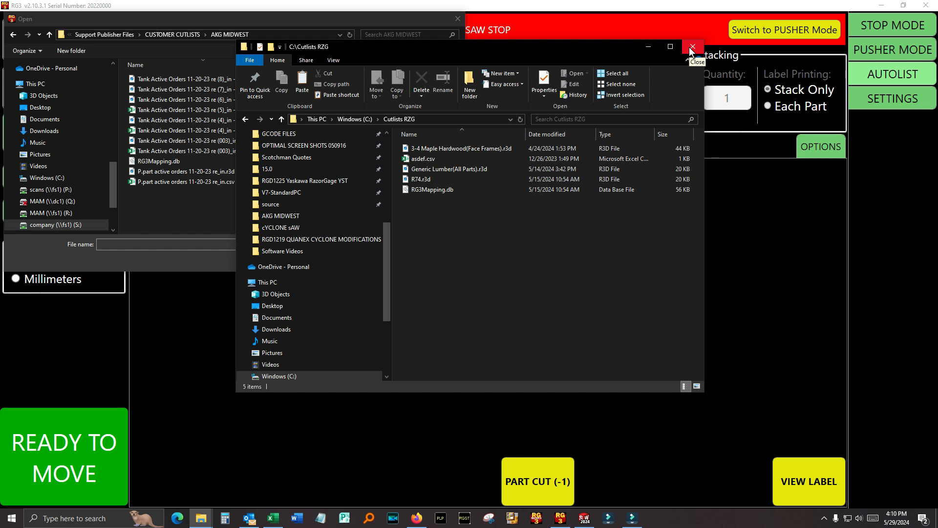
pyautogui.moveTo(579, 50); pyautogui.dragTo(937, 63)
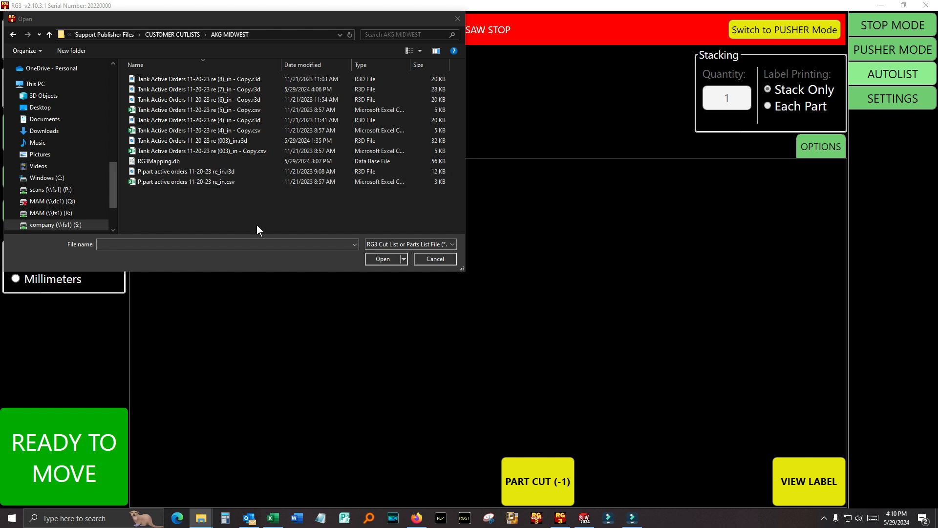
# Open the cut list Tank Active Orders 11-20-23 re (4)_in - Copy.r3d in RG3
pyautogui.click(192, 119)
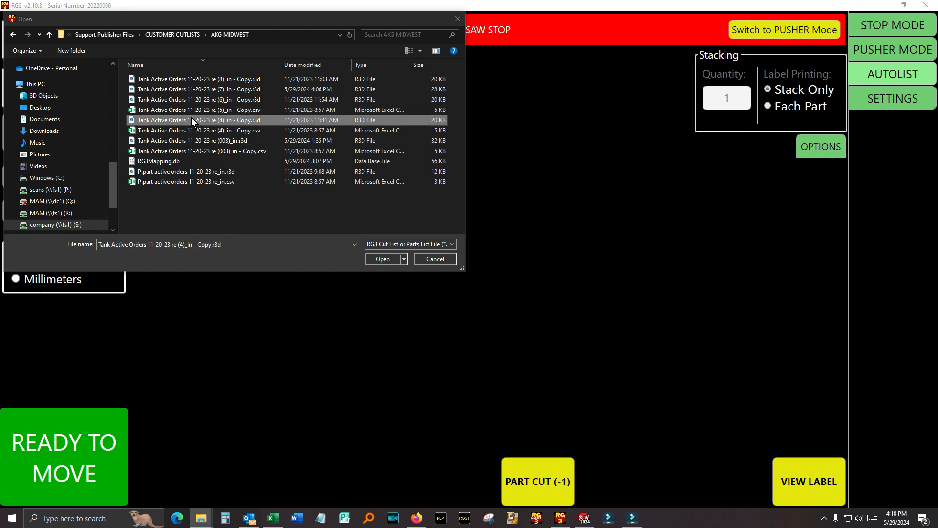
pyautogui.click(377, 256)
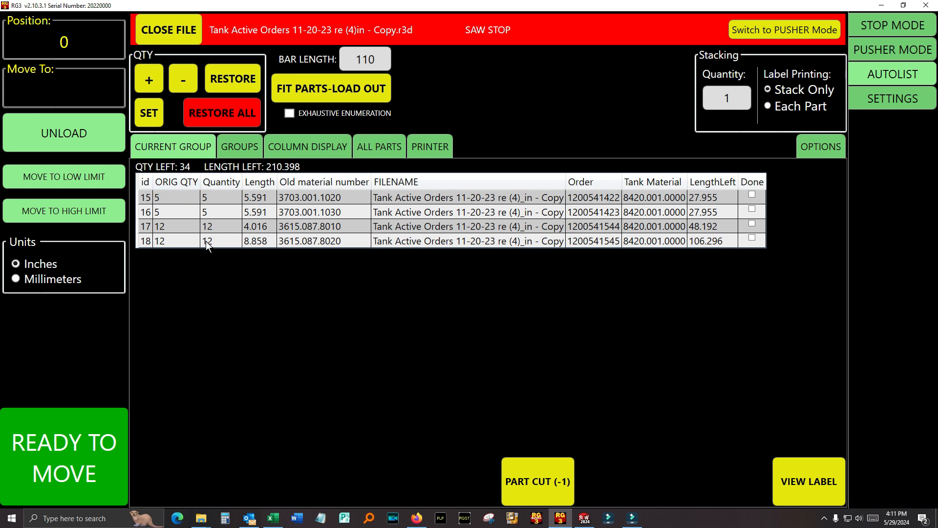
# Add Component below Tank Material as a grouping column, save the grouping options and let the cut list reopen
pyautogui.click(239, 149)
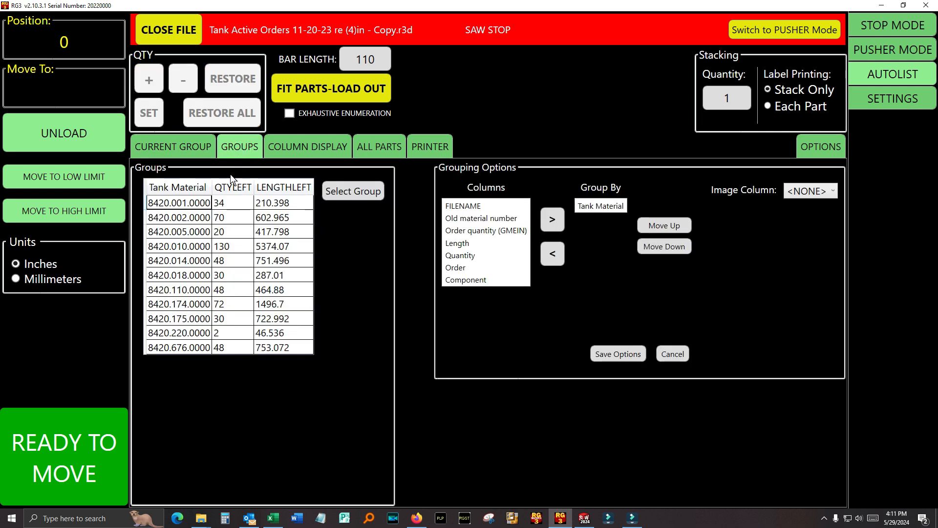
pyautogui.click(178, 328)
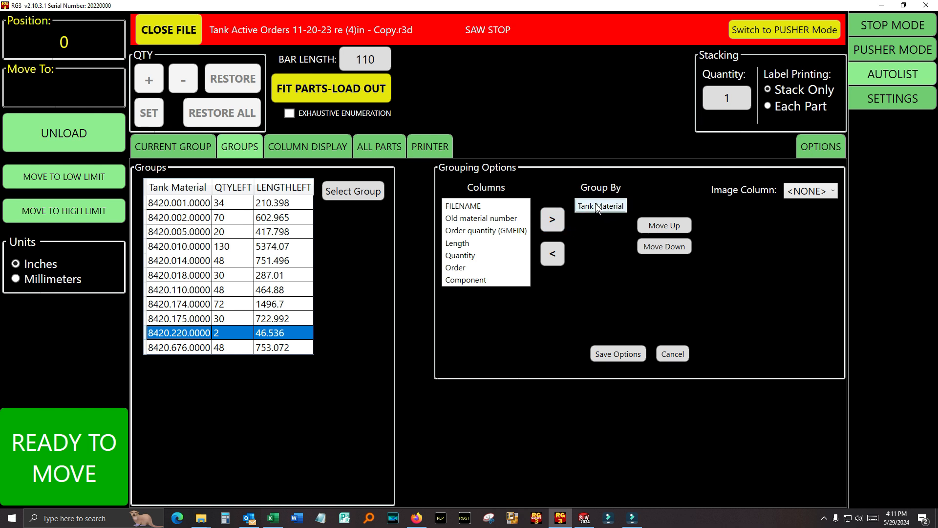
pyautogui.click(457, 278)
pyautogui.click(553, 210)
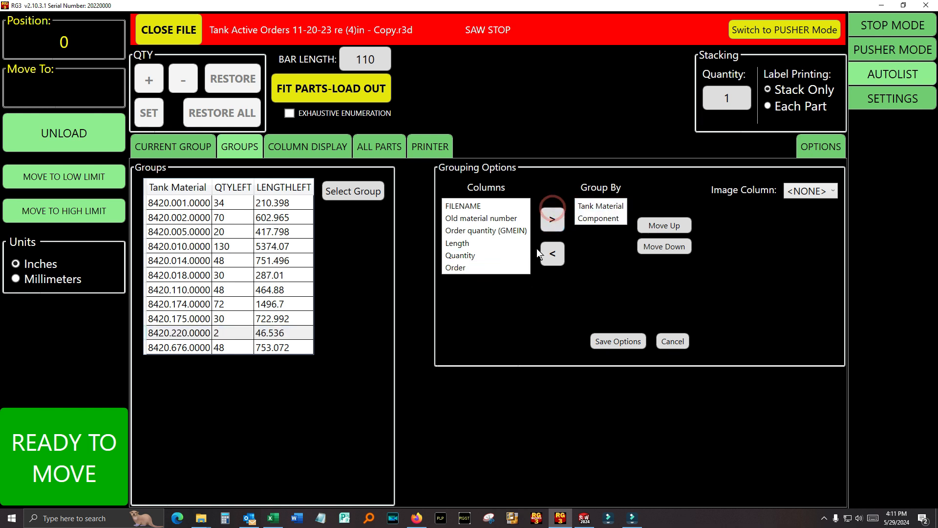
pyautogui.click(619, 337)
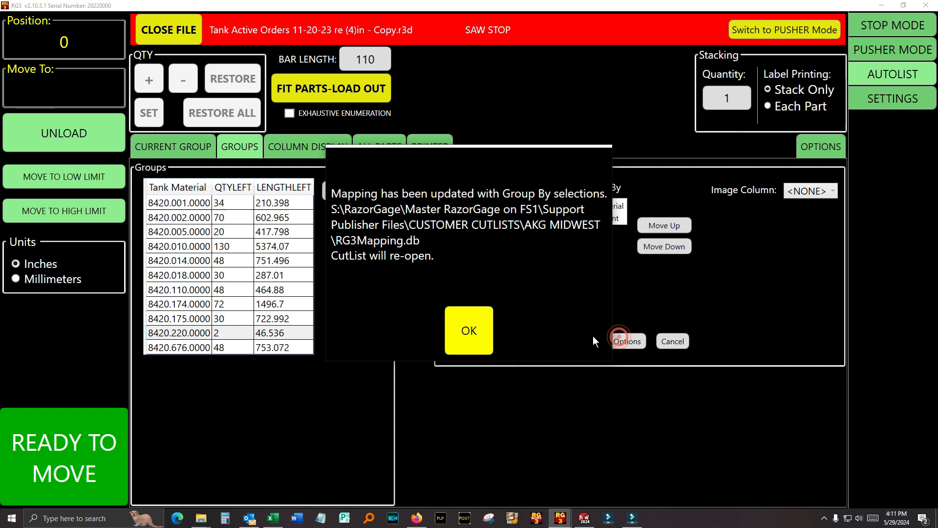
pyautogui.click(479, 333)
# Look through the regrouped list and examine the parts in the current group
pyautogui.scroll(-7, 274, 293)
pyautogui.scroll(7, 281, 288)
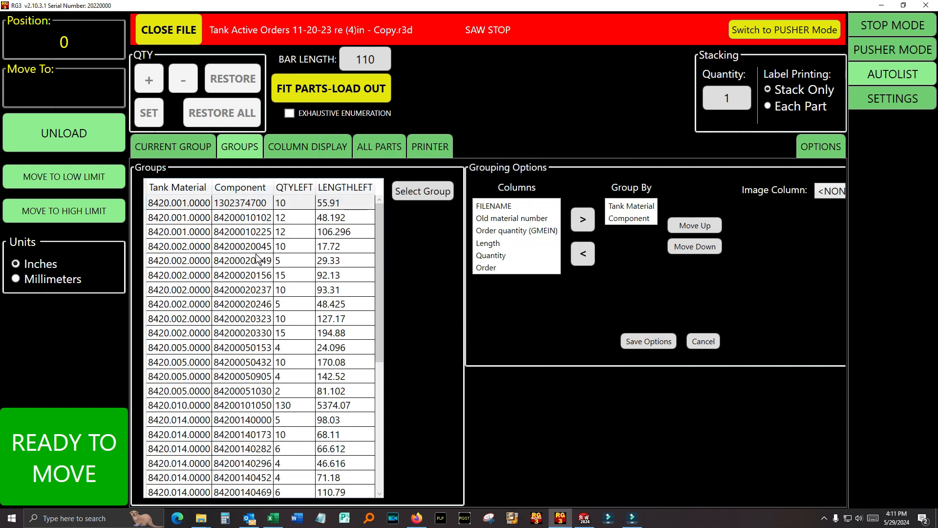
pyautogui.click(237, 216)
pyautogui.click(177, 153)
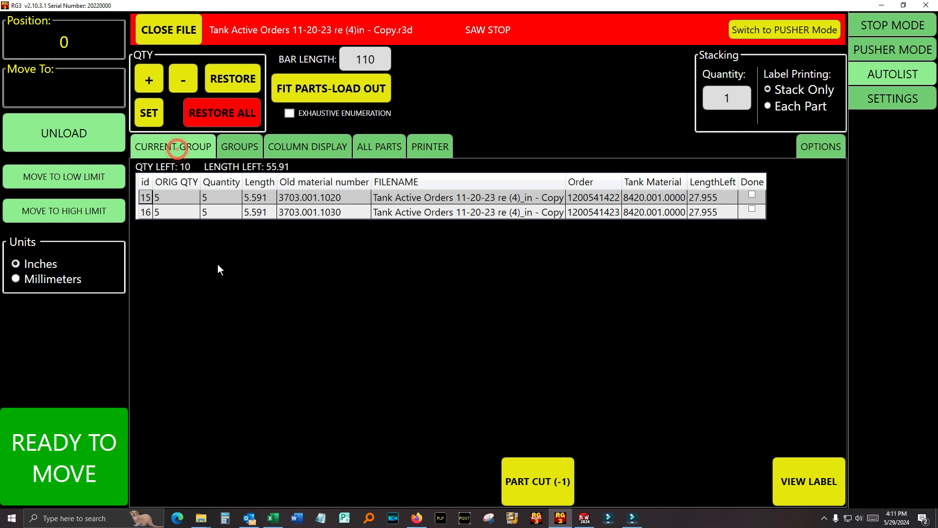
pyautogui.click(233, 150)
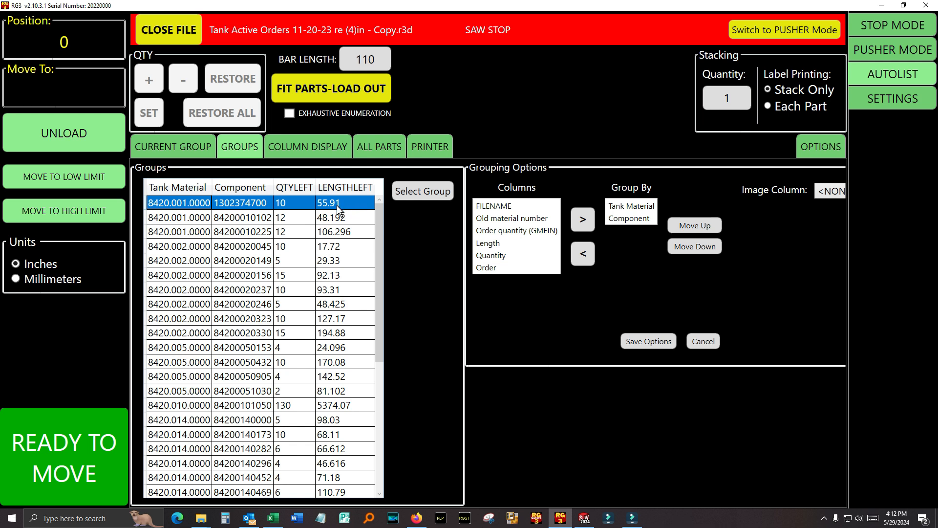
pyautogui.click(295, 217)
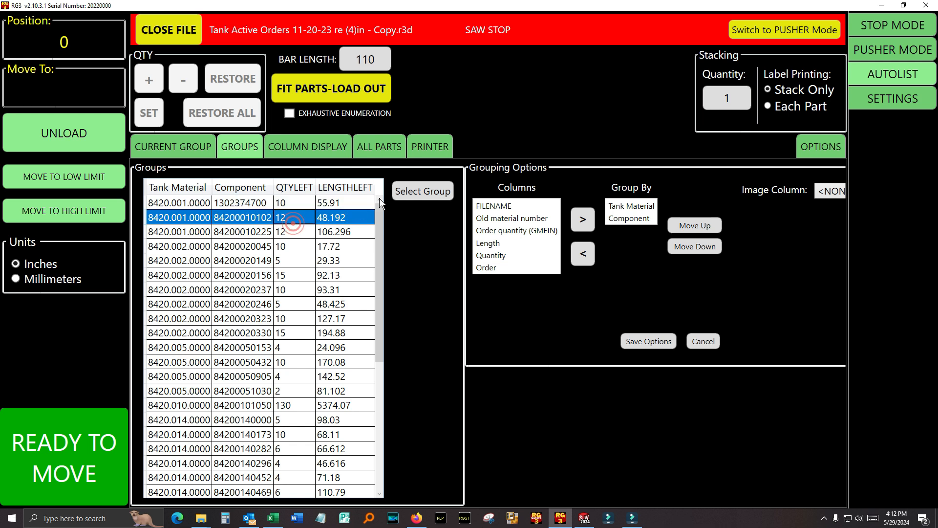
pyautogui.click(402, 190)
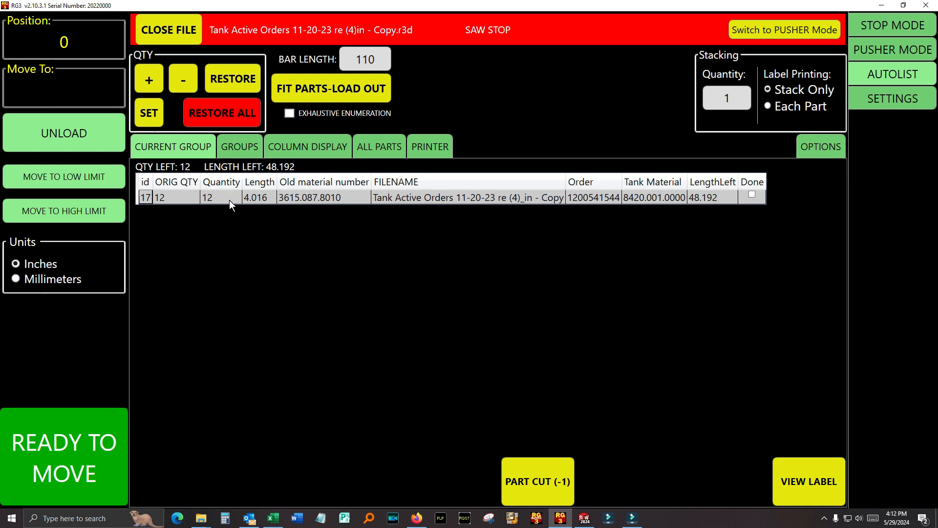
# Remove Component from the grouping columns, save the grouping options and let the cut list reopen grouped by Tank Material alone
pyautogui.click(236, 147)
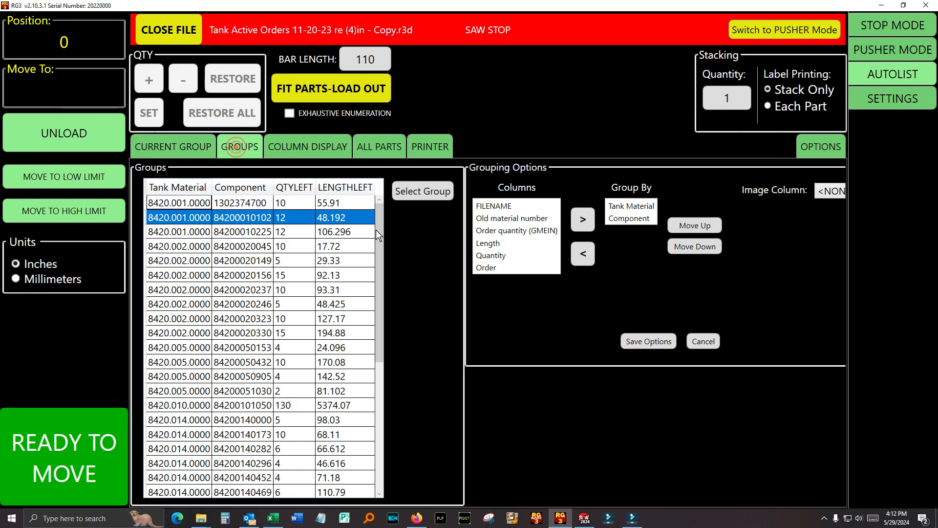
pyautogui.click(614, 218)
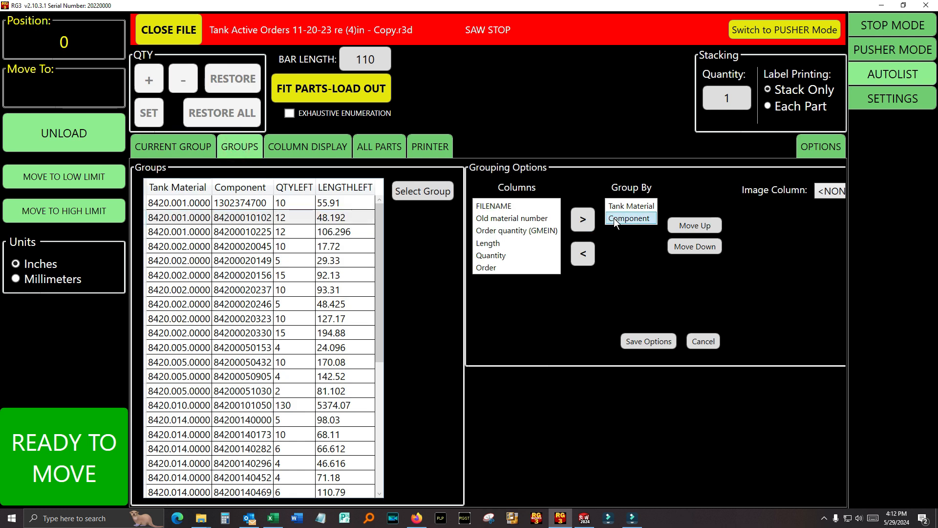
pyautogui.click(583, 252)
pyautogui.click(627, 348)
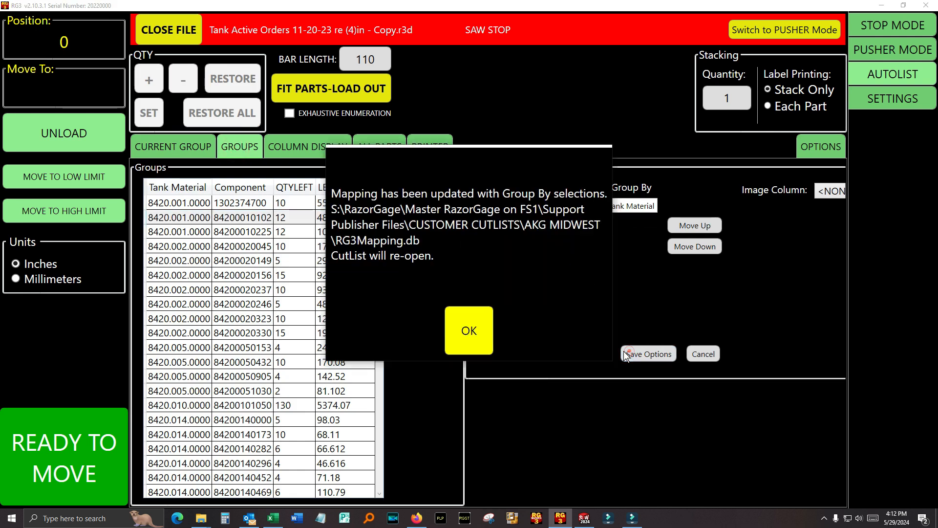
pyautogui.click(464, 323)
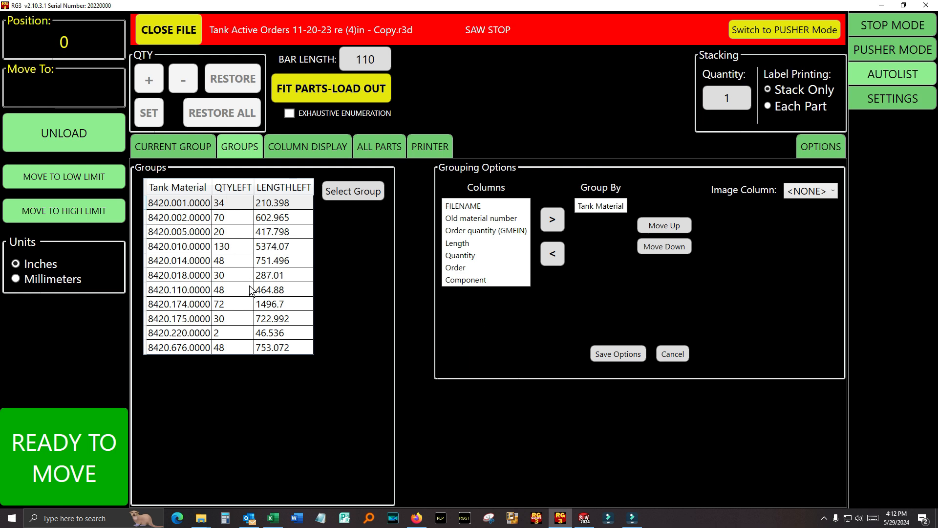
# Check the parts in the regrouped current group, and make tank material 8420.002.0000 the current group
pyautogui.click(182, 142)
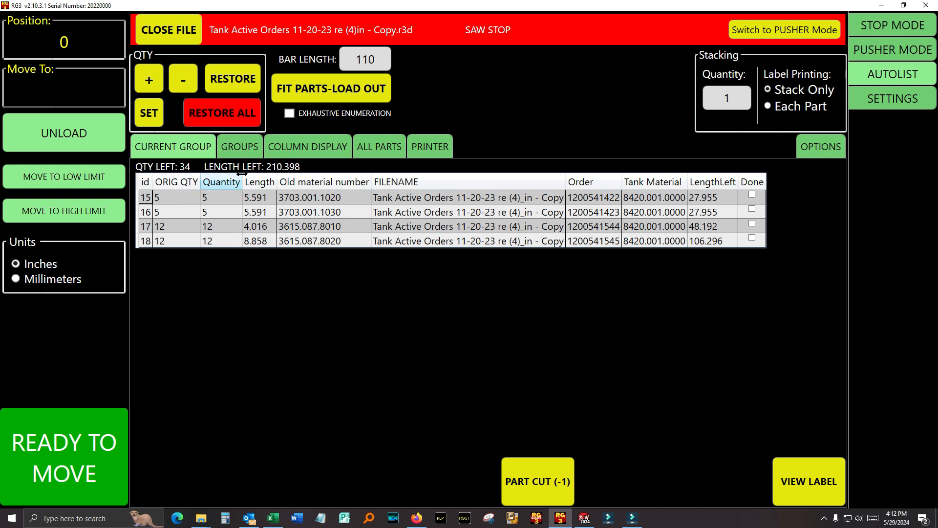
pyautogui.click(239, 154)
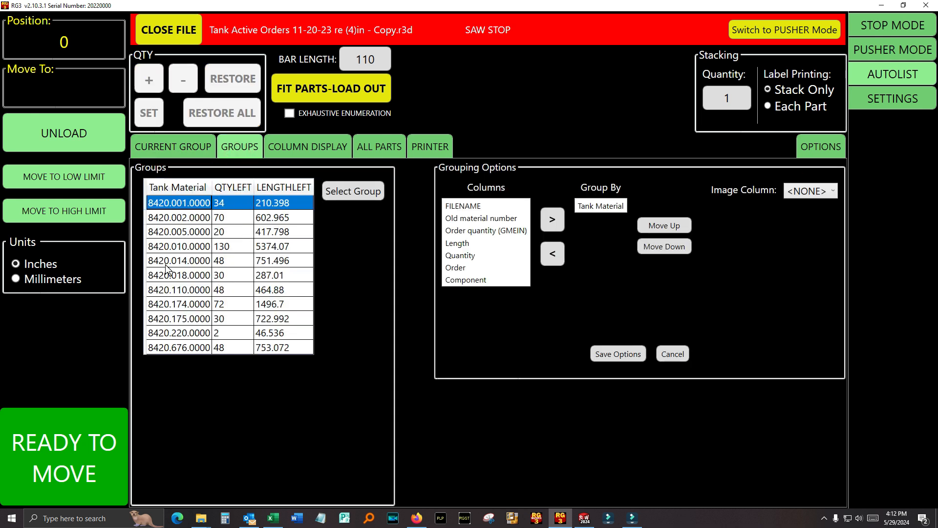
pyautogui.click(204, 217)
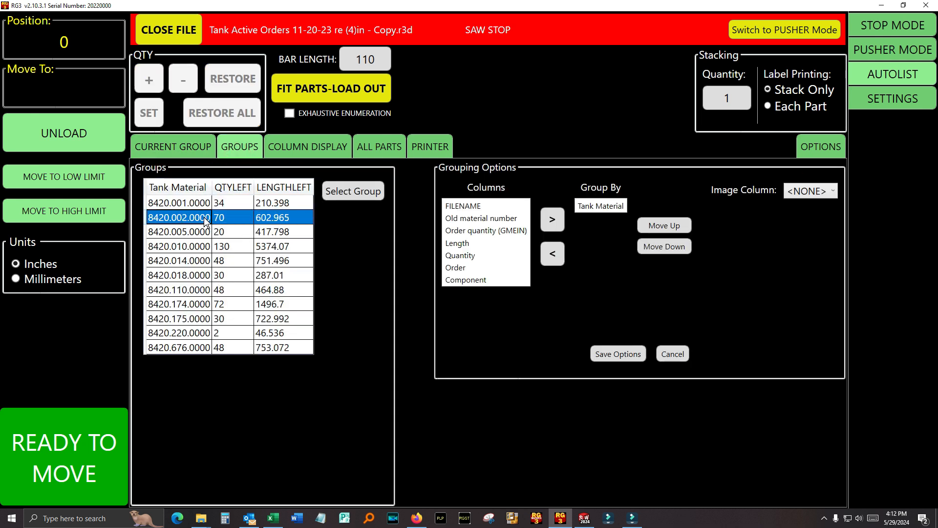
pyautogui.click(334, 193)
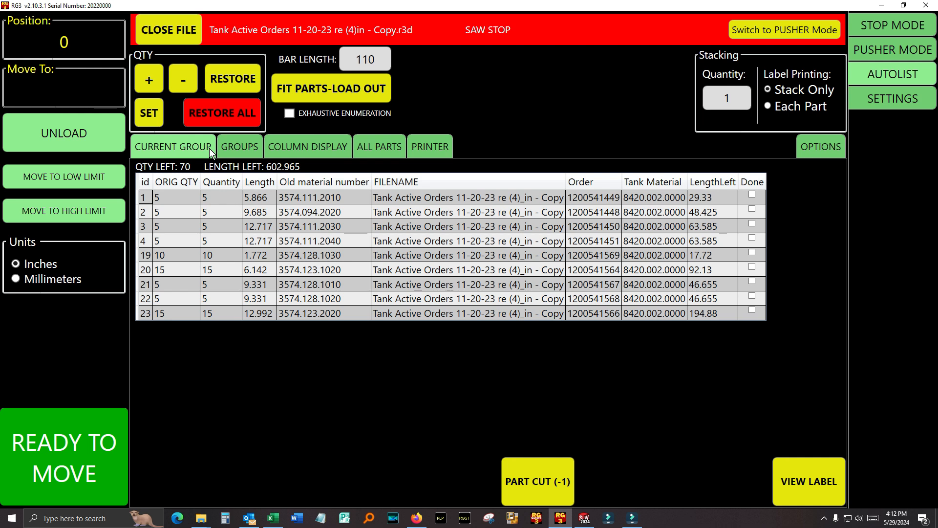
# Hide the Order column from the part list, update the column display and check the current group
pyautogui.click(292, 151)
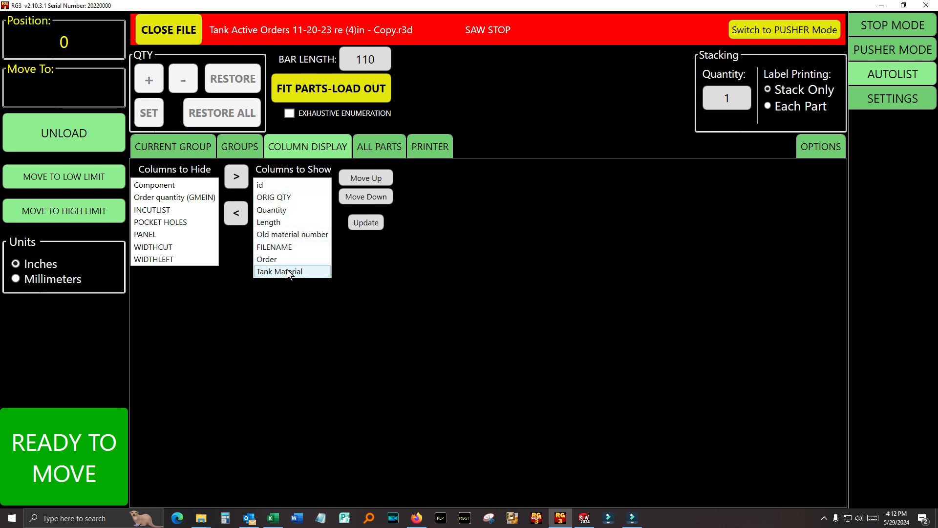
pyautogui.click(270, 247)
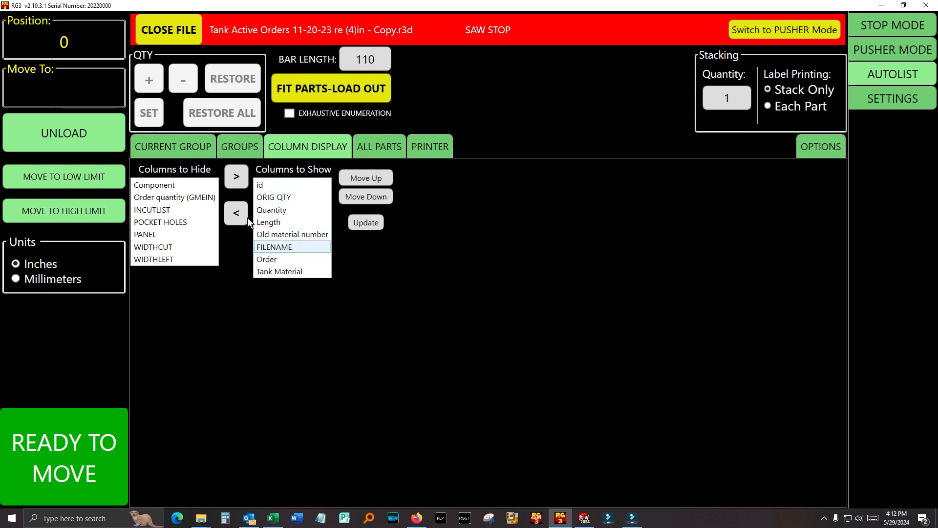
pyautogui.click(170, 151)
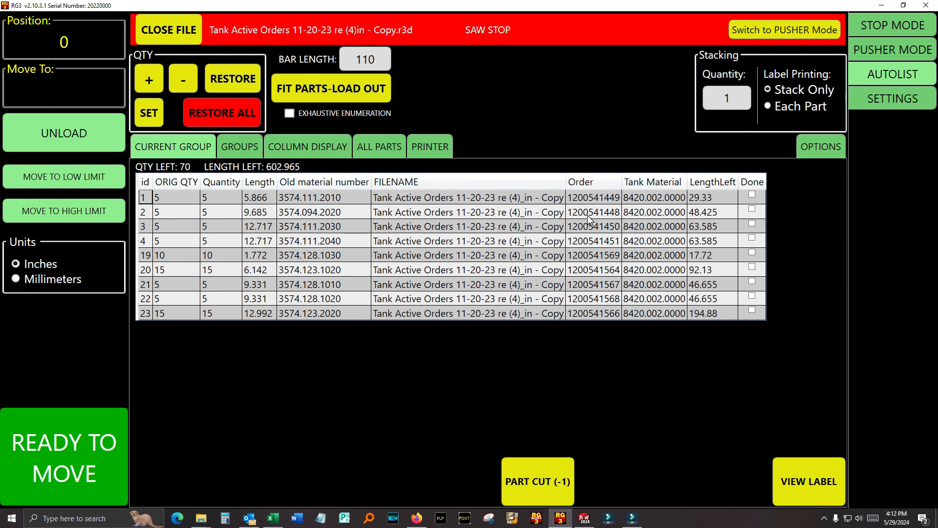
pyautogui.click(293, 147)
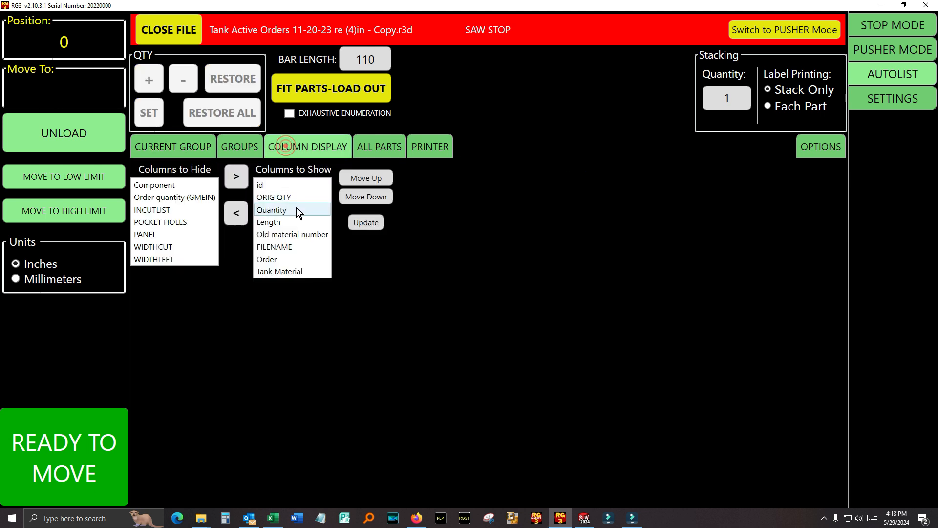
pyautogui.click(268, 262)
pyautogui.click(236, 214)
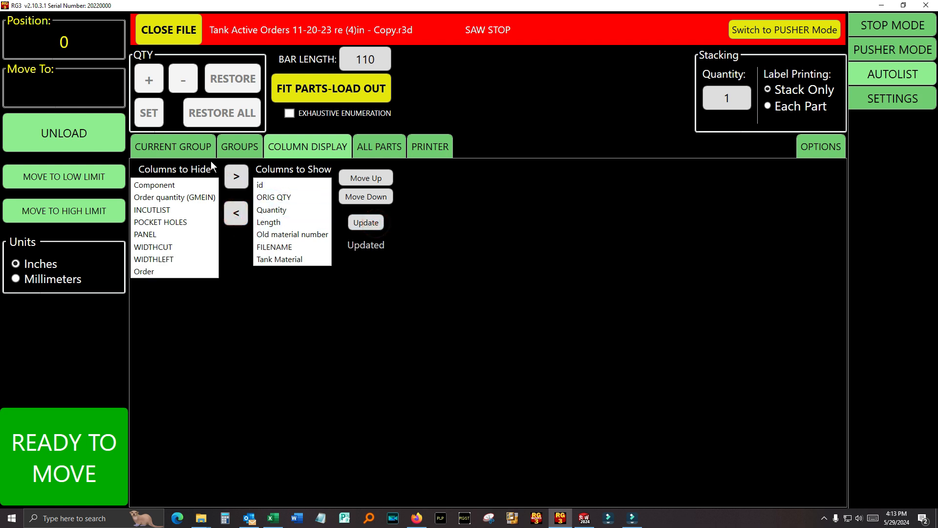
pyautogui.click(195, 151)
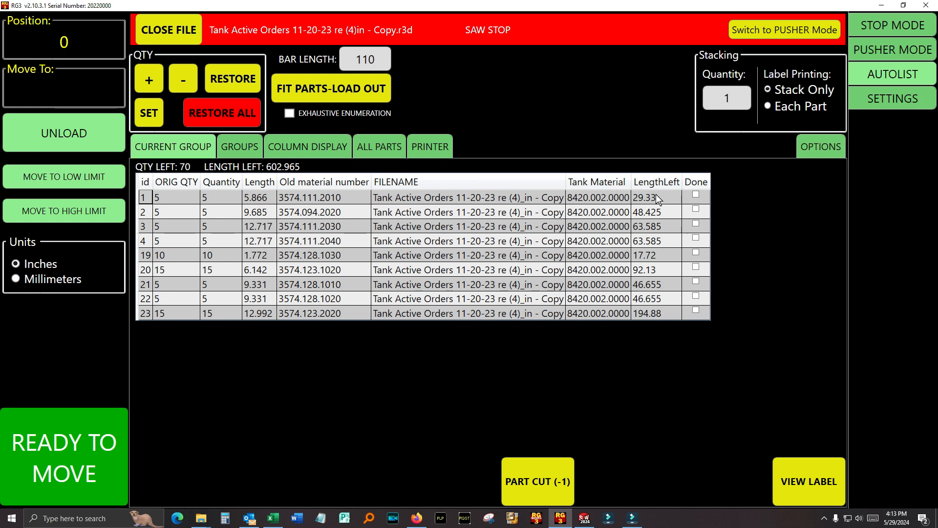
# Return Order to the columns to show and update the column display
pyautogui.click(291, 147)
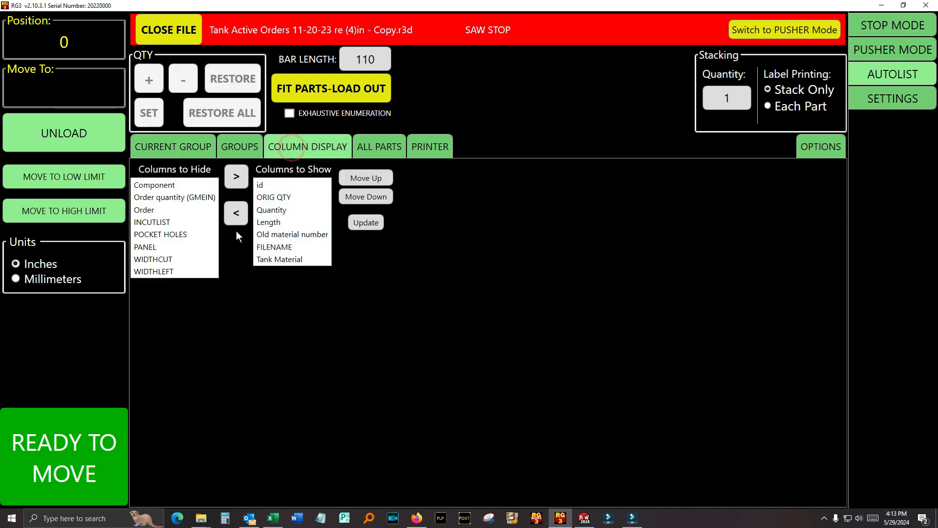
pyautogui.click(145, 208)
pyautogui.click(236, 176)
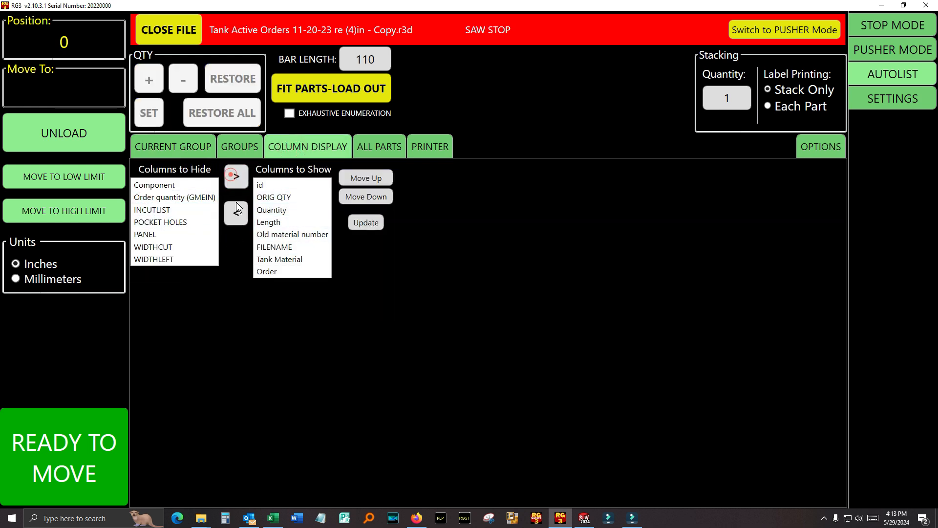
pyautogui.click(362, 224)
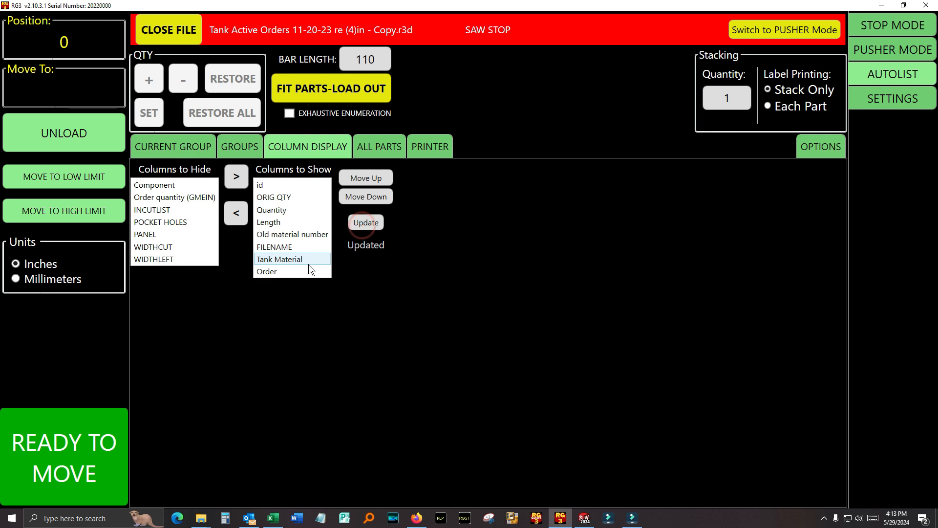
# Reorder the shown columns so Order sits directly after ORIG QTY, update the display and view the current group
pyautogui.click(277, 270)
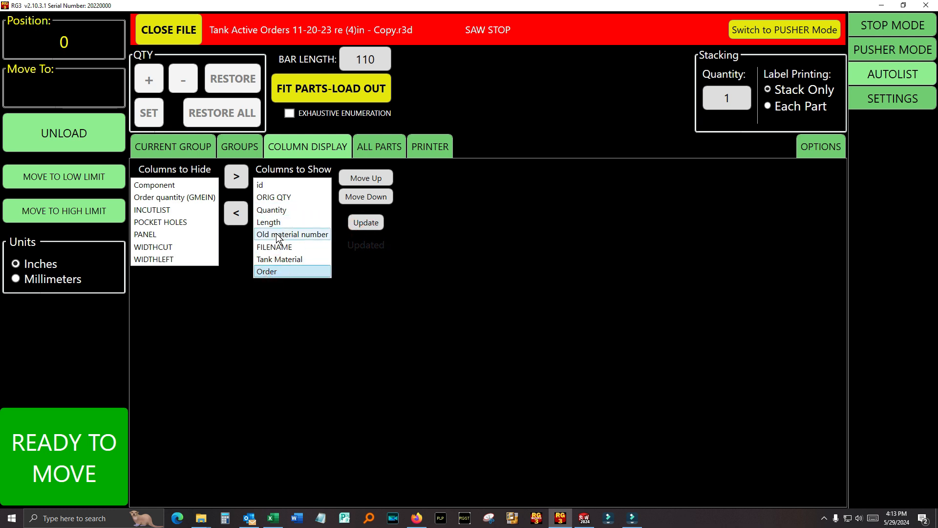
pyautogui.click(354, 178)
pyautogui.click(353, 178)
pyautogui.click(354, 178)
pyautogui.click(355, 177)
pyautogui.click(356, 177)
pyautogui.click(362, 222)
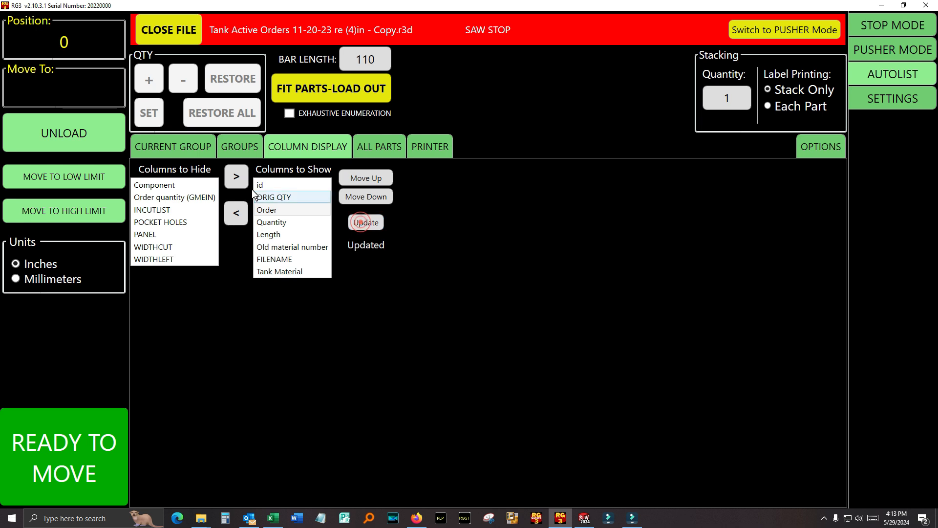
pyautogui.click(180, 146)
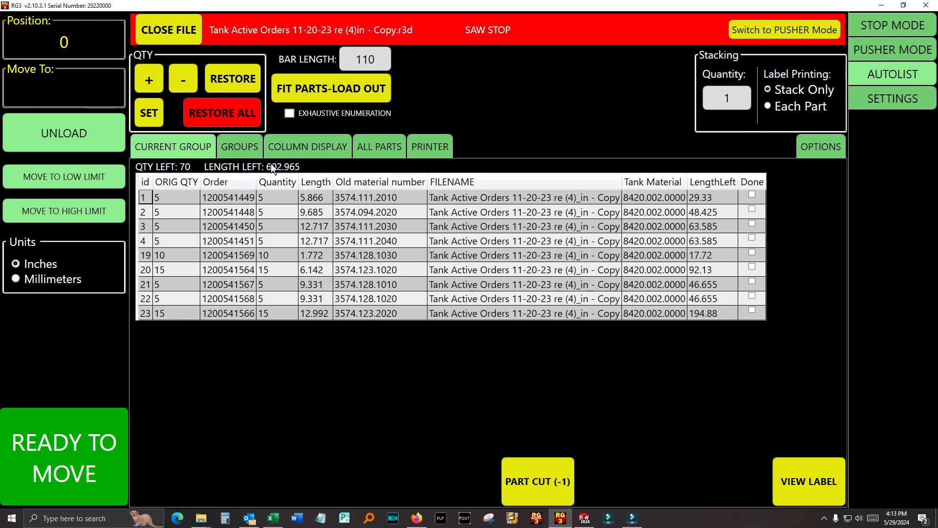
# Look through the list of all parts in the cut list with their quantities, lengths, components and orders
pyautogui.click(382, 147)
pyautogui.scroll(-9, 280, 350)
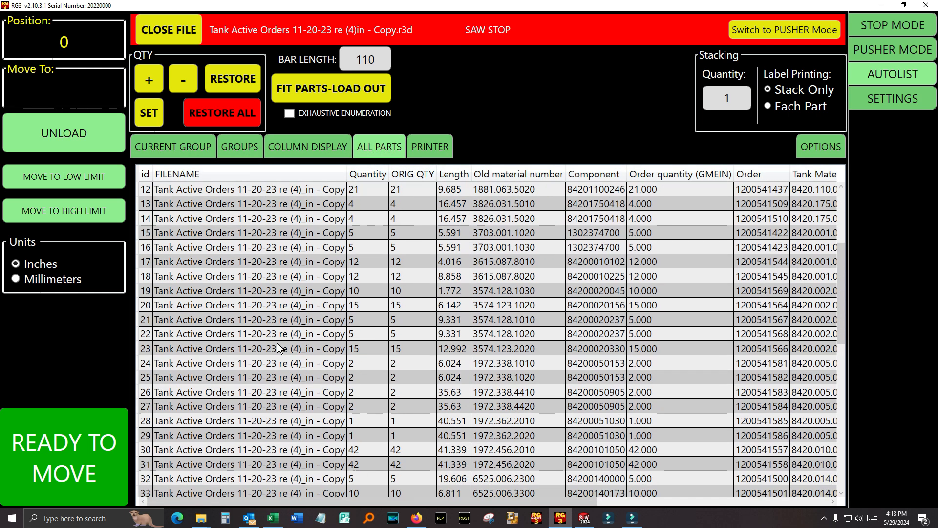
pyautogui.scroll(9, 280, 350)
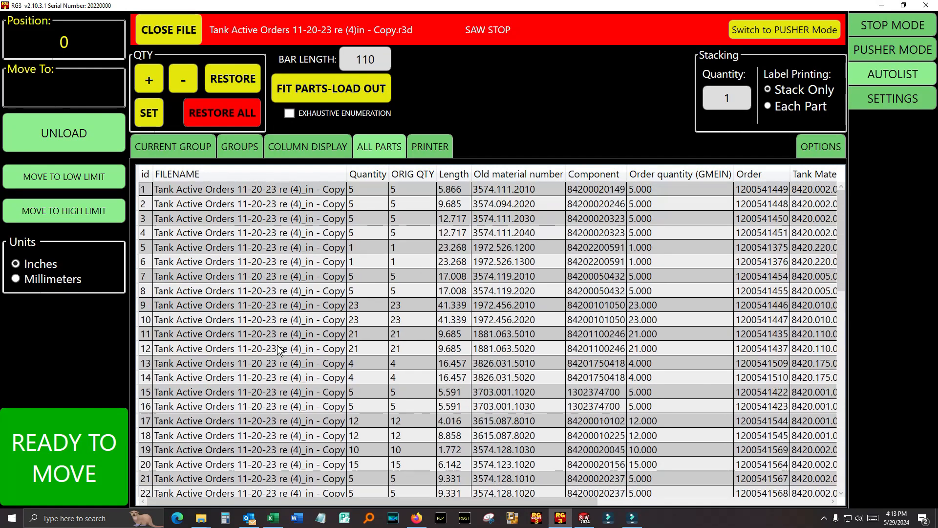
pyautogui.scroll(-7, 295, 224)
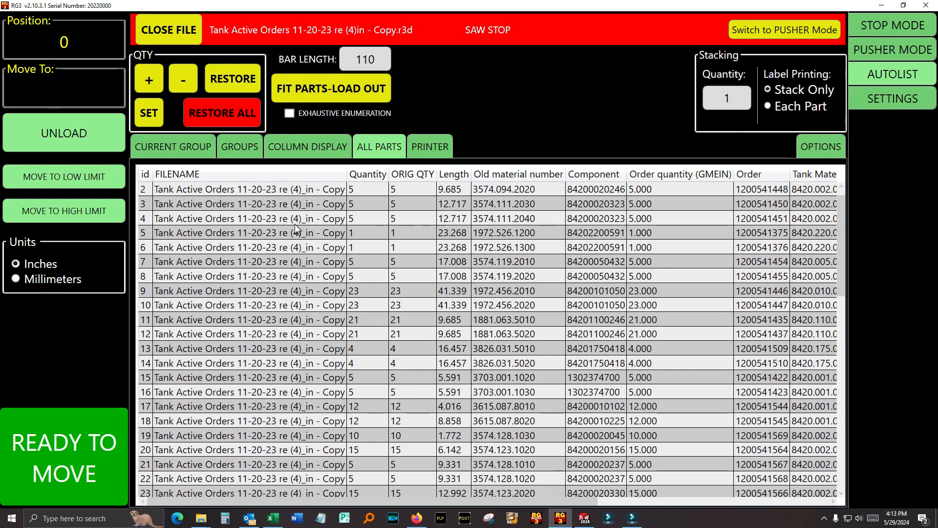
pyautogui.scroll(6, 295, 224)
pyautogui.scroll(1, 295, 224)
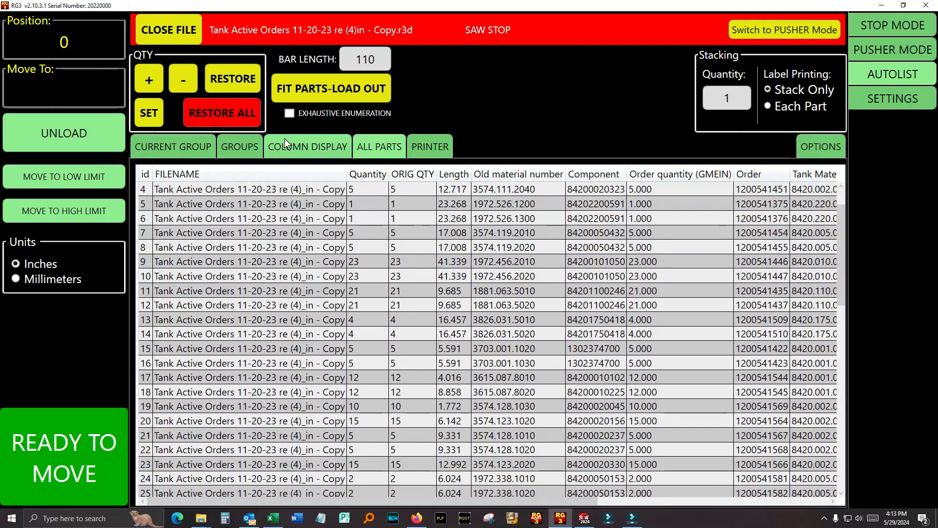
# In the label printer setup, set Field 1 of line 1 to Component, and check the current group's columns
pyautogui.click(425, 147)
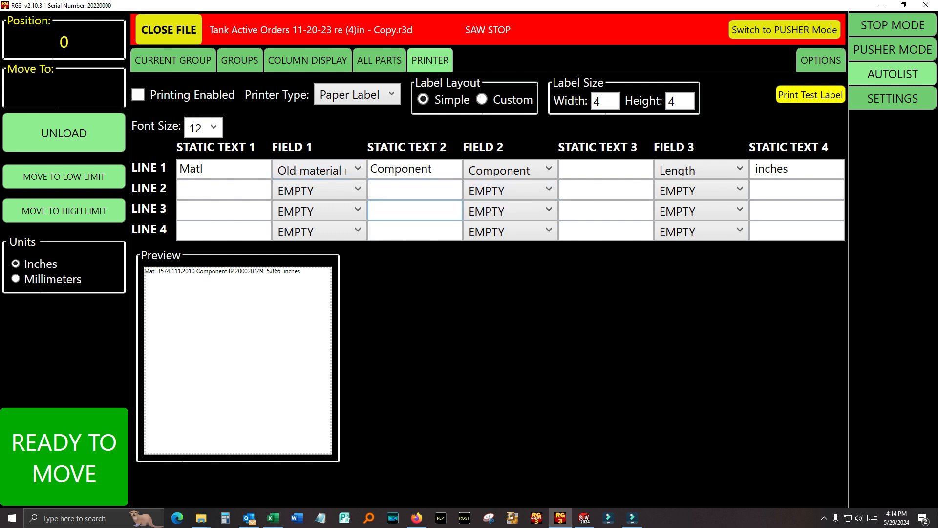
pyautogui.doubleClick(252, 169)
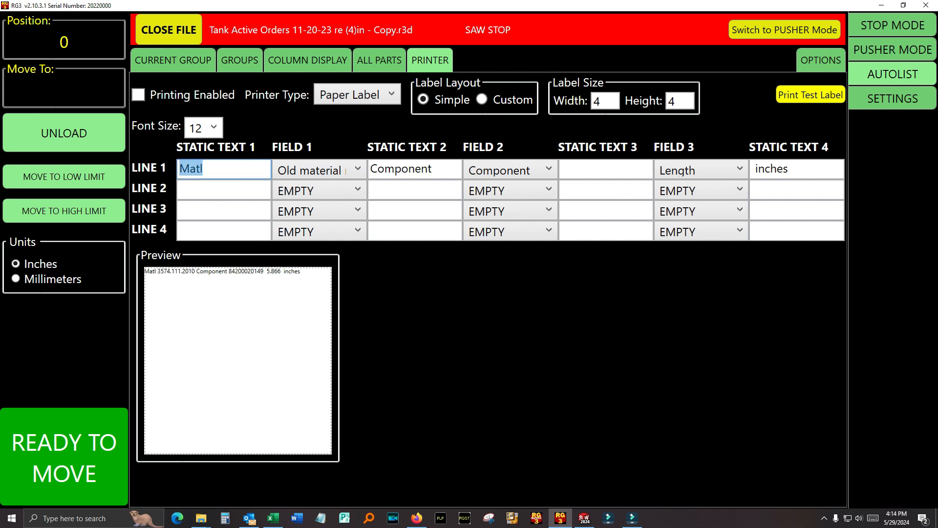
pyautogui.click(358, 169)
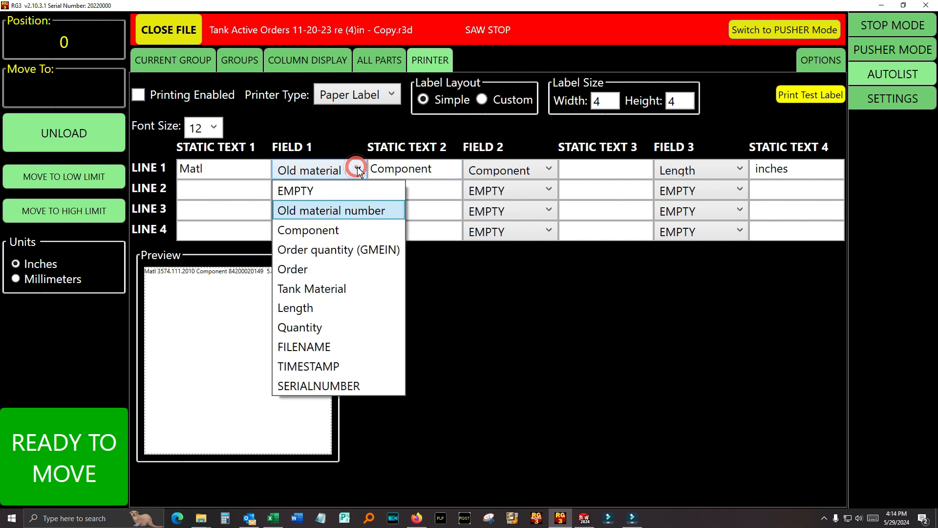
pyautogui.click(330, 232)
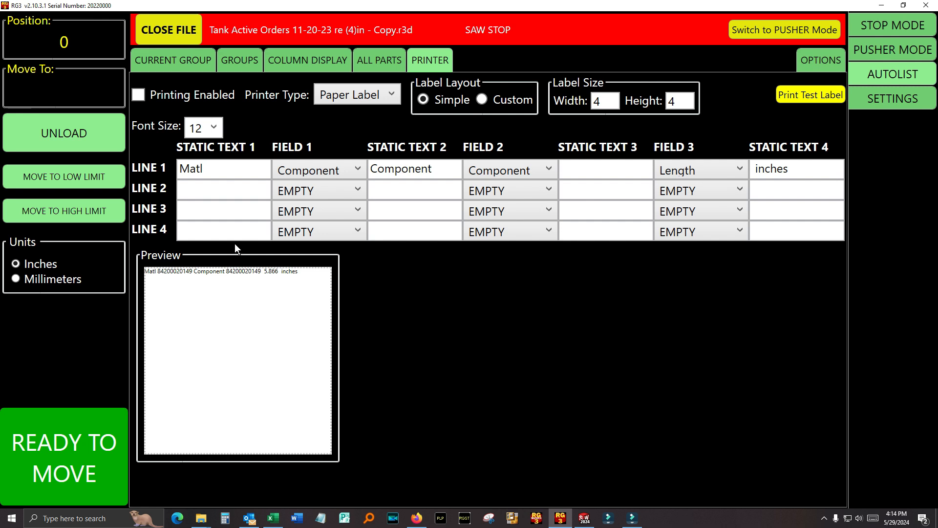
pyautogui.click(190, 62)
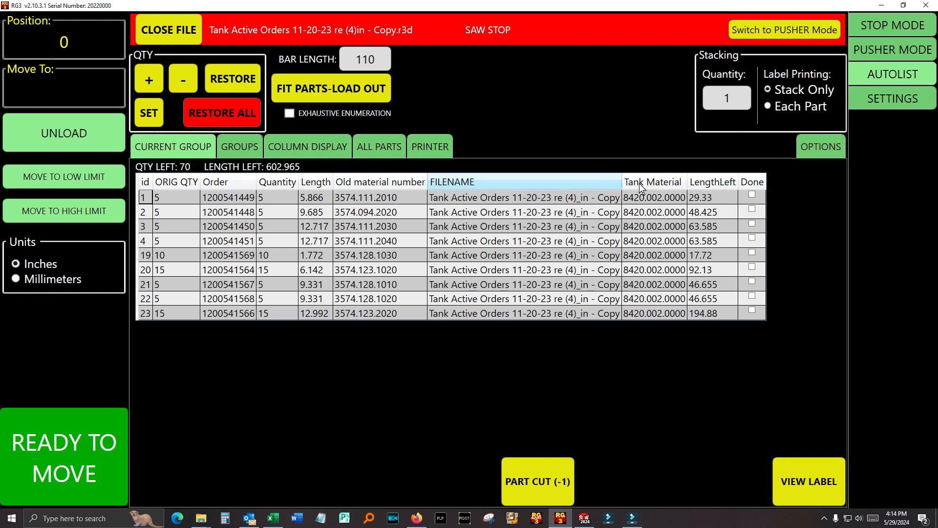
# Change Static Text 1 on line 1 of the label to "Component"
pyautogui.click(422, 145)
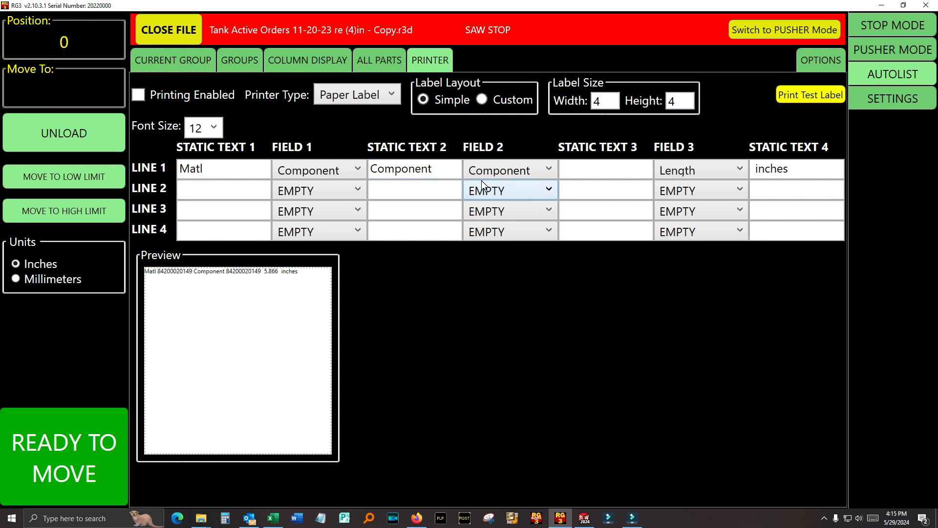
pyautogui.click(254, 168)
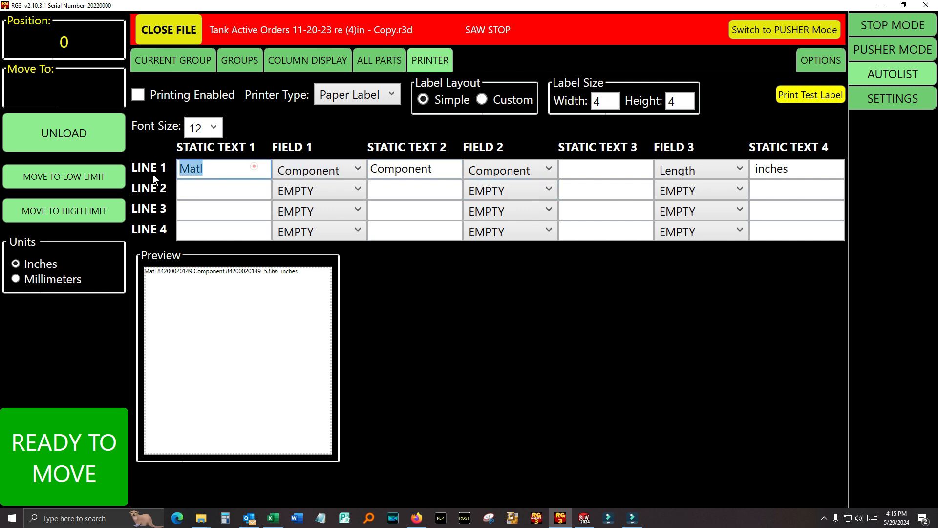
pyautogui.write('Compoin')
pyautogui.press('BackSpace')
pyautogui.press('BackSpace')
pyautogui.press('BackSpace')
pyautogui.write('nent')
pyautogui.press('Tab')
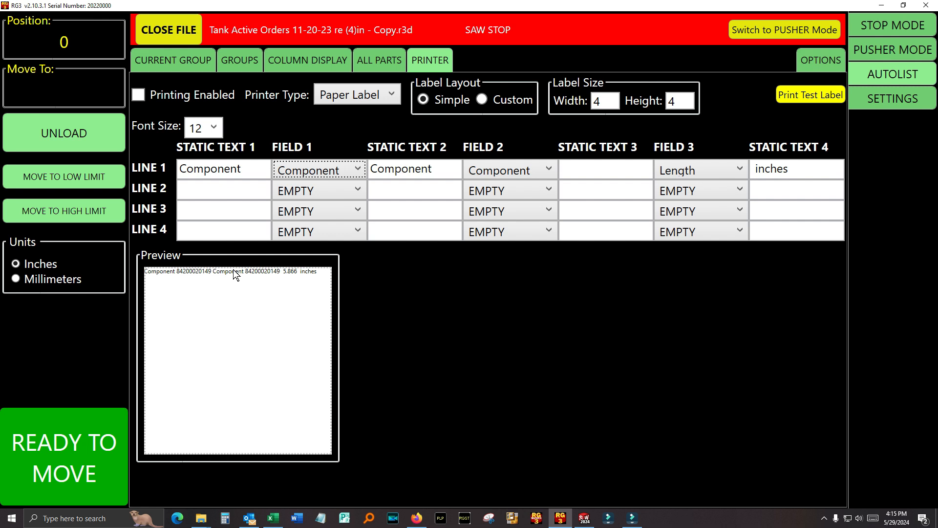
# On line 1 of the label, set Field 2 to Order quantity and Static Text 2 to "Order Qty:"
pyautogui.click(435, 172)
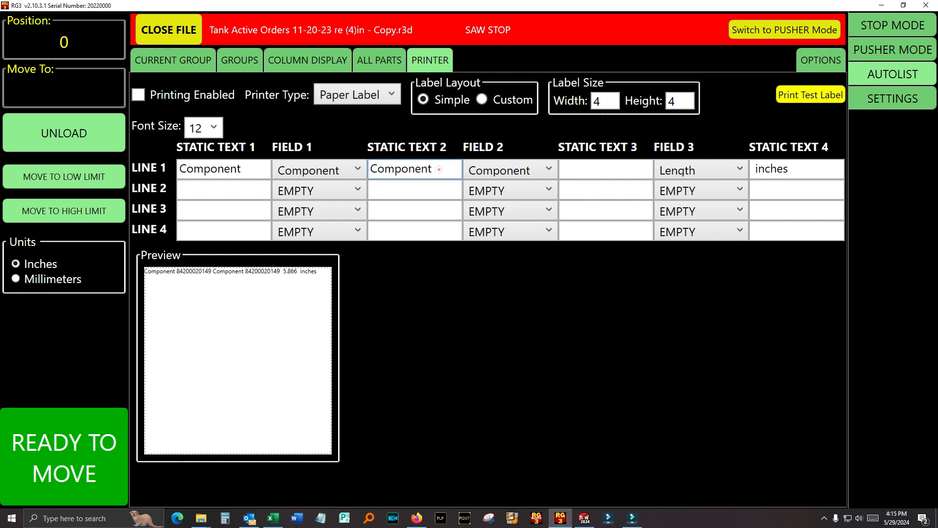
pyautogui.click(503, 172)
pyautogui.click(513, 249)
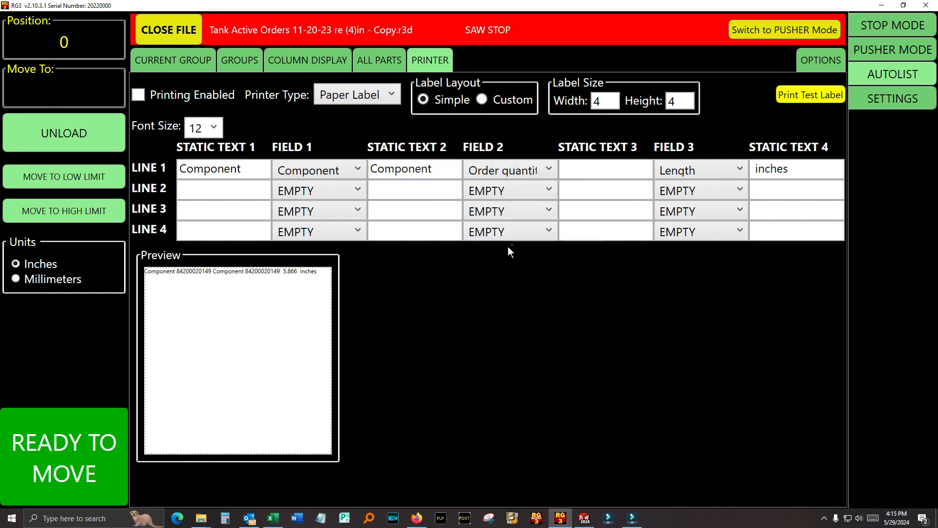
pyautogui.doubleClick(456, 168)
pyautogui.write('O')
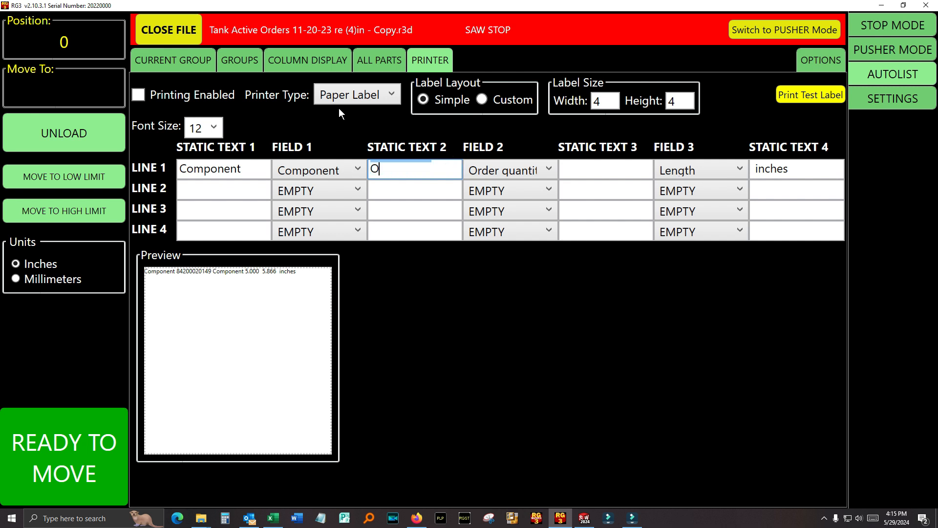
pyautogui.write('rder')
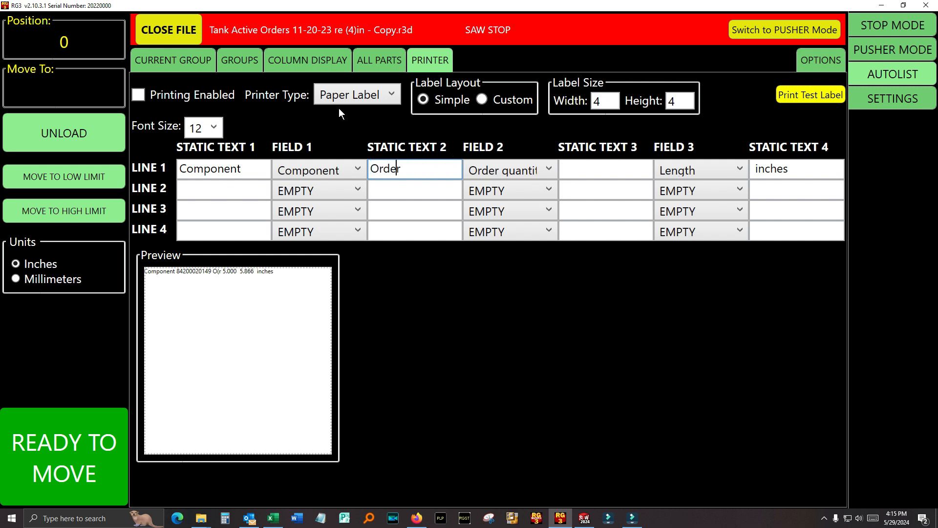
pyautogui.write(' Qty:')
# Set the label height to 2
pyautogui.moveTo(683, 101); pyautogui.dragTo(623, 101)
pyautogui.write('2')
pyautogui.press('Tab')
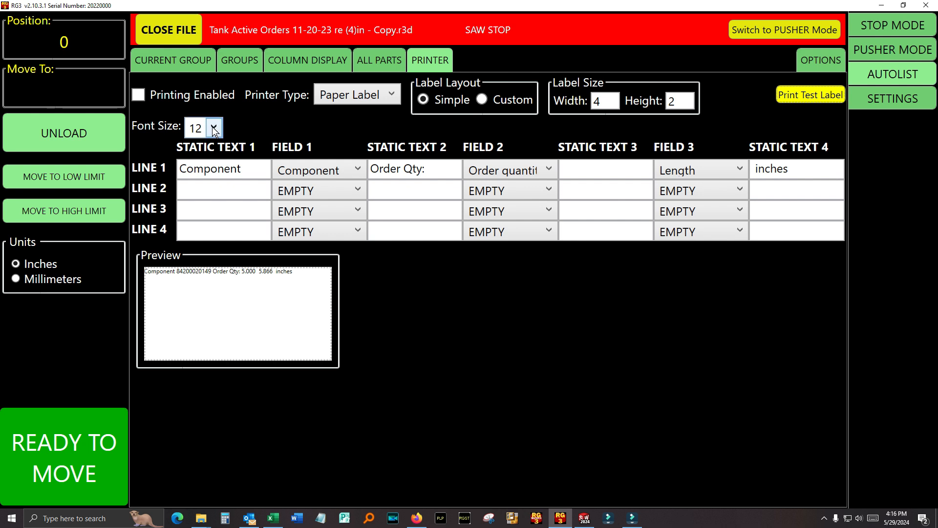
# View the available printer types and the Custom label layout, and return to the Simple layout
pyautogui.click(389, 94)
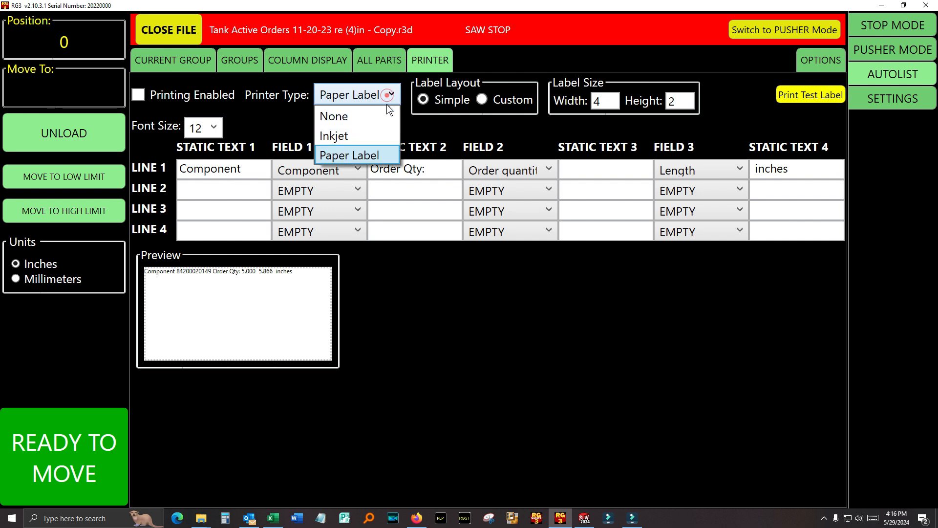
pyautogui.click(263, 105)
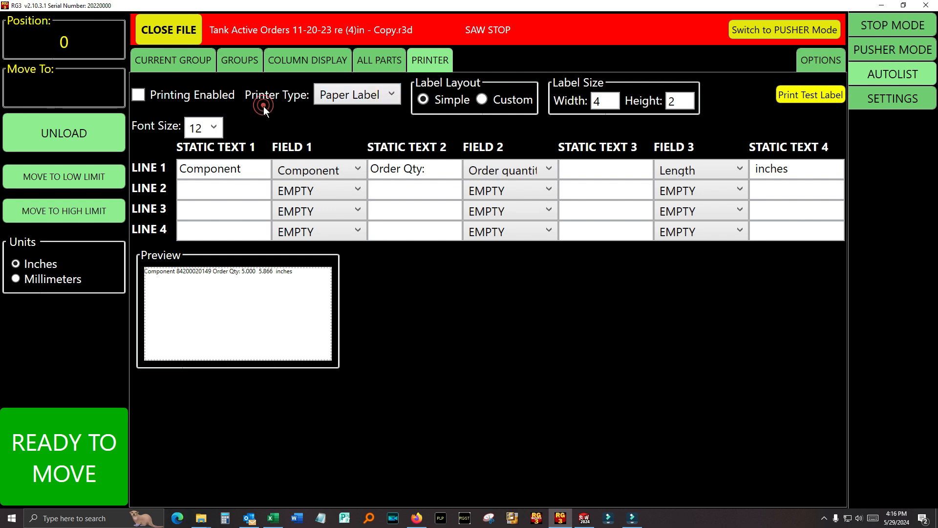
pyautogui.click(485, 101)
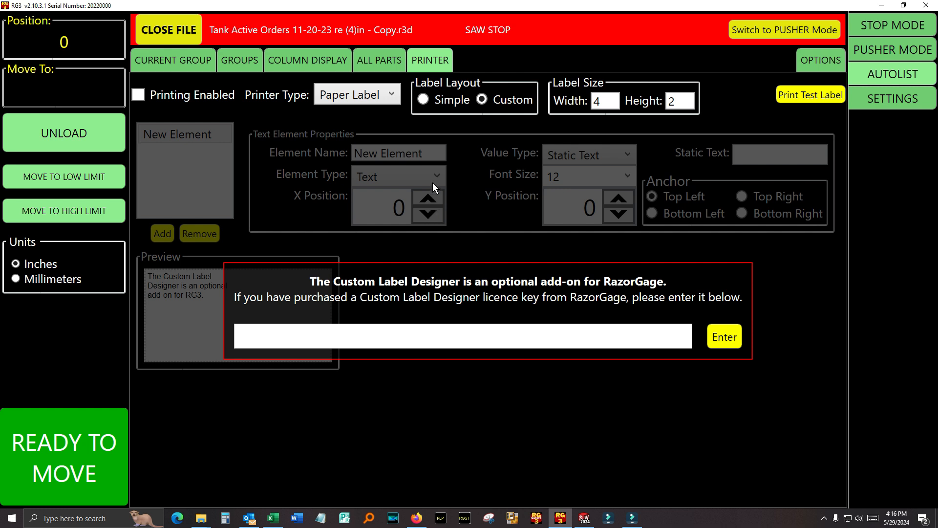
pyautogui.click(437, 101)
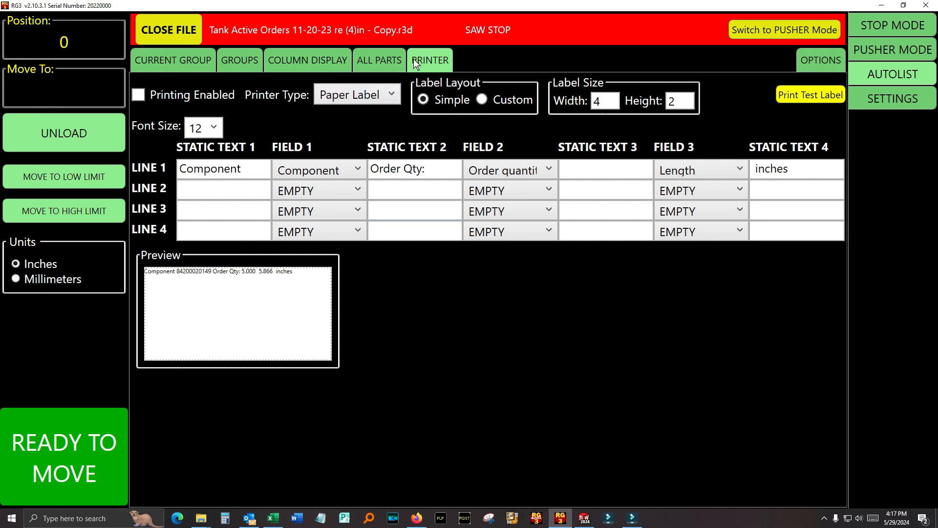
# Review the groups, column display, all parts and label printer setups, and return to the current group's part list
pyautogui.click(211, 55)
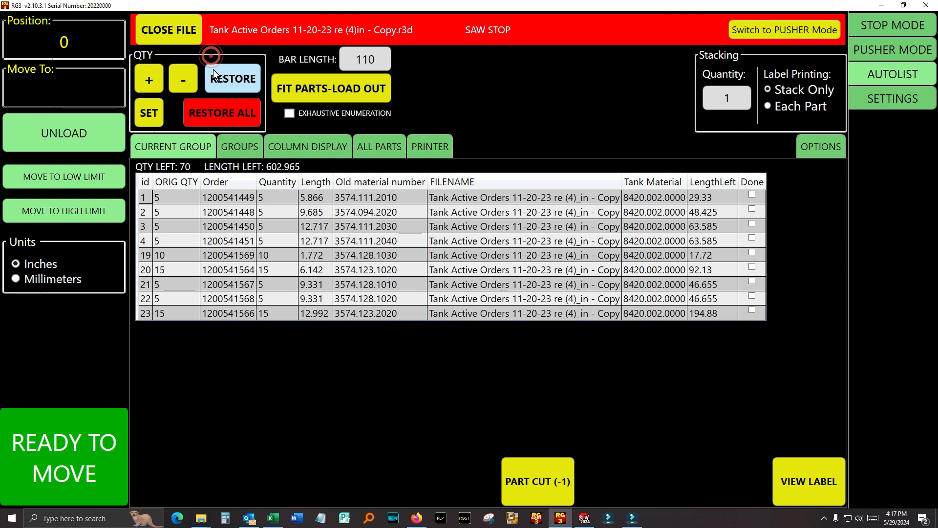
pyautogui.click(231, 143)
pyautogui.click(301, 144)
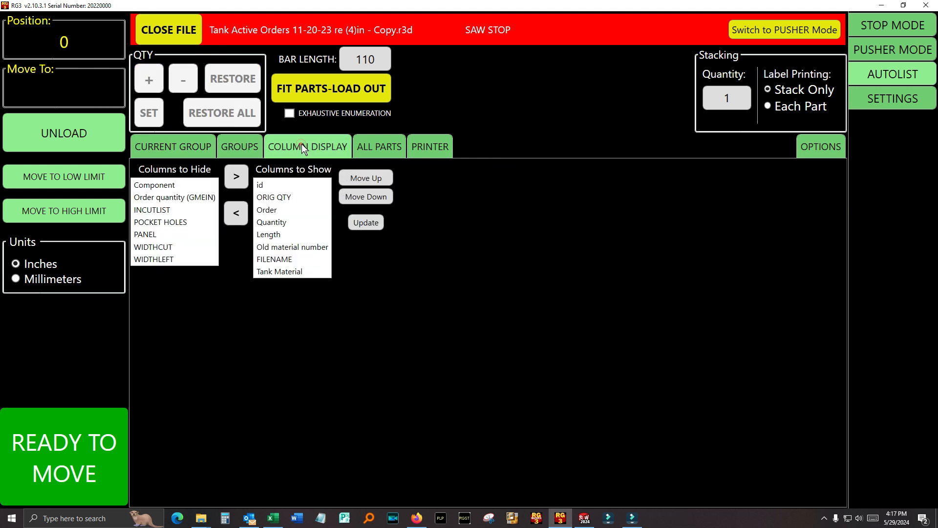
pyautogui.click(389, 149)
pyautogui.click(430, 146)
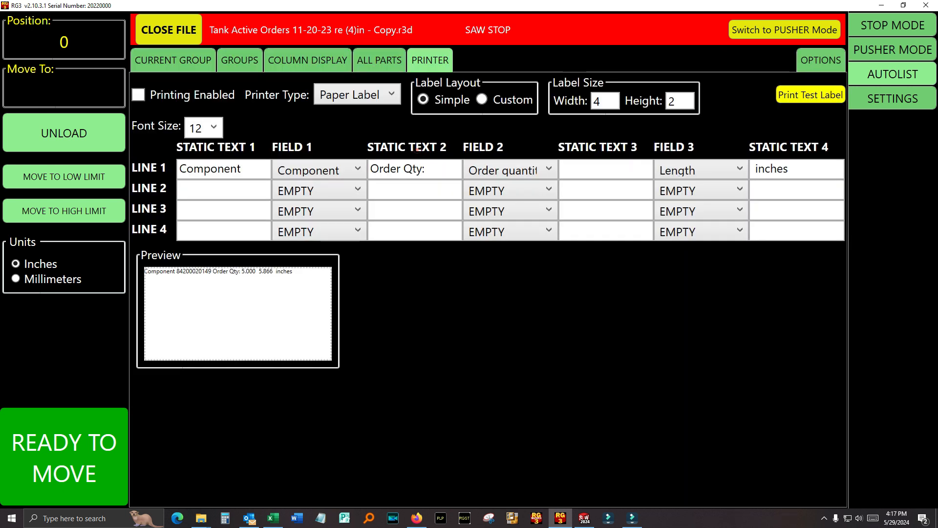
pyautogui.click(178, 61)
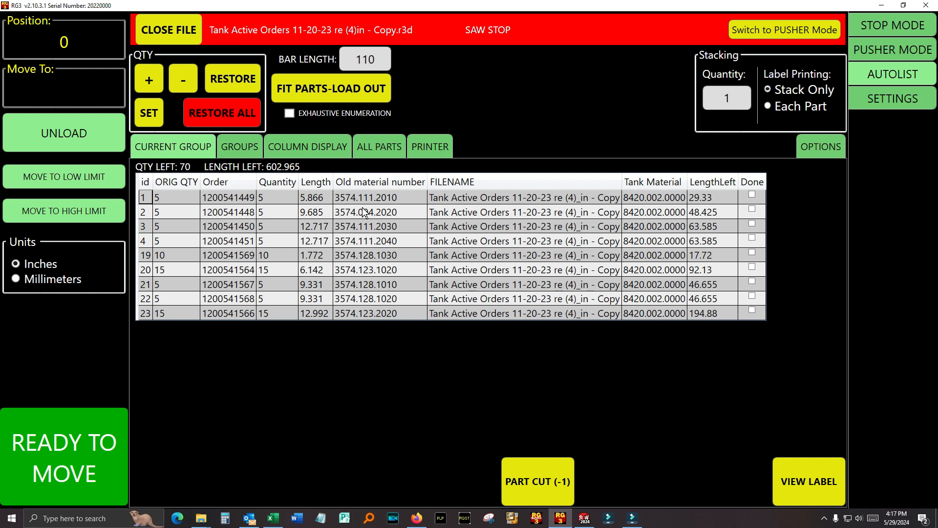
# Set the bar length to 65 and fit the current group's parts onto that bar for load out
pyautogui.click(376, 60)
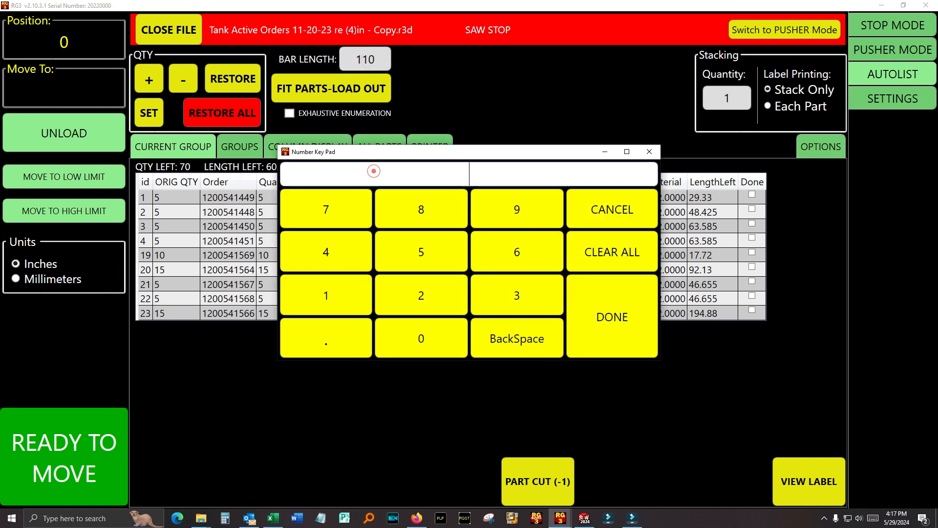
pyautogui.click(499, 248)
pyautogui.click(448, 249)
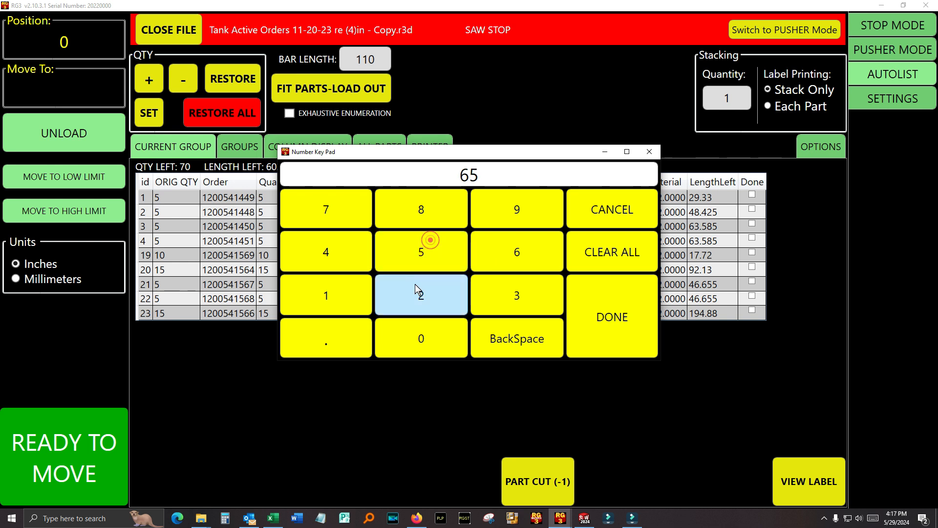
pyautogui.click(629, 292)
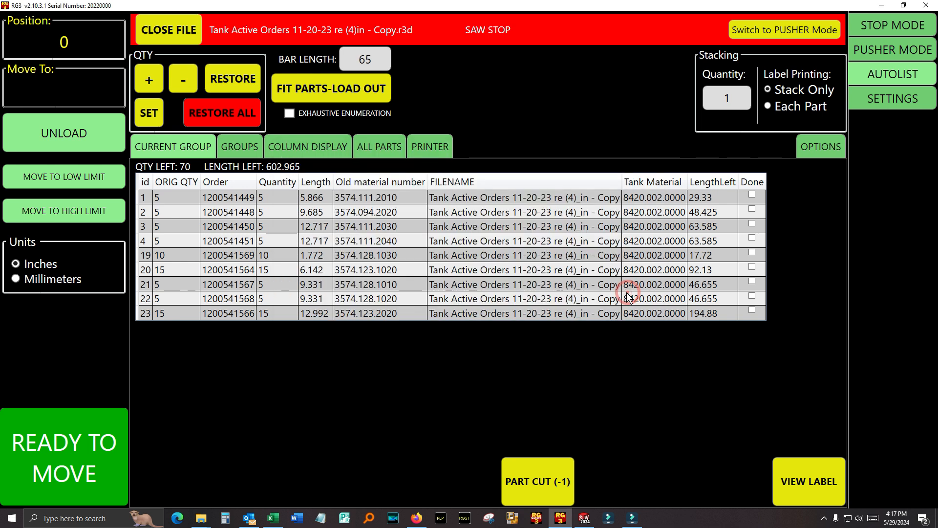
pyautogui.click(362, 87)
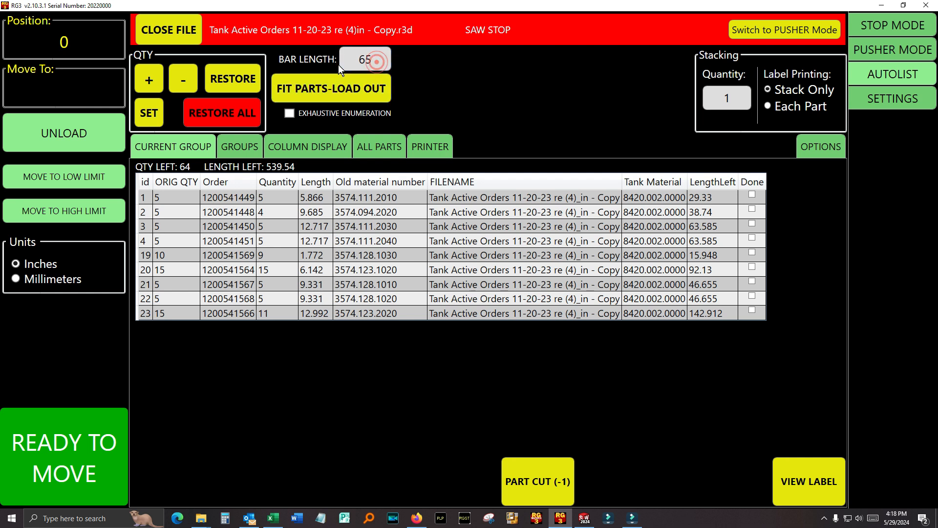
# Set the bar length to 144 and fit the remaining parts of the group onto that bar for load out
pyautogui.click(373, 58)
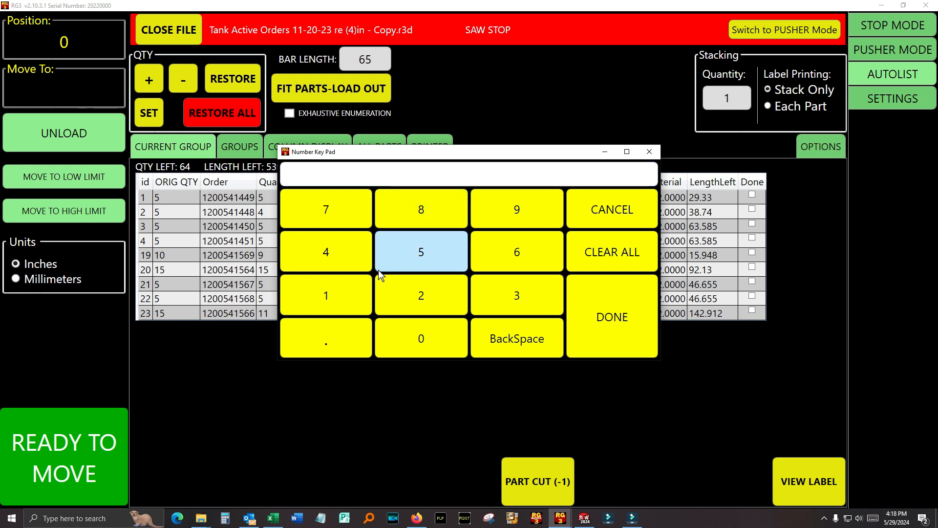
pyautogui.click(345, 284)
pyautogui.doubleClick(330, 249)
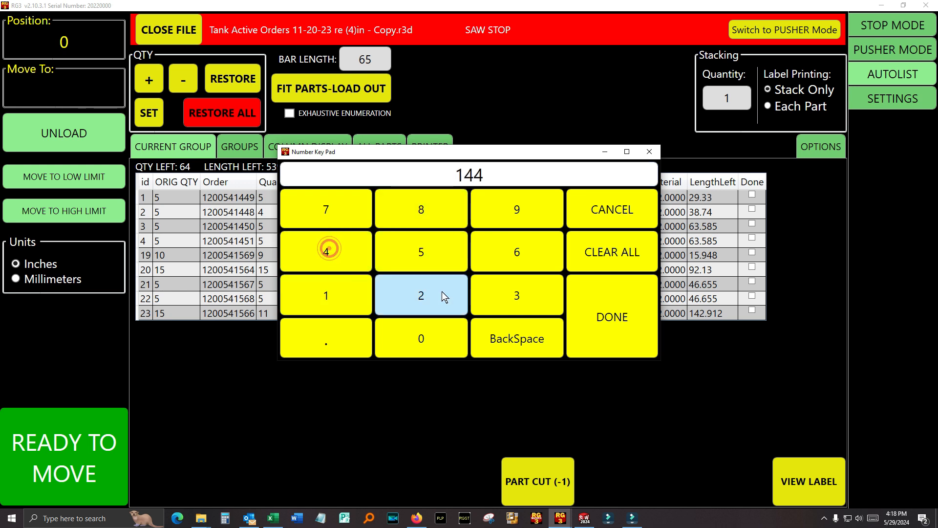
pyautogui.click(594, 299)
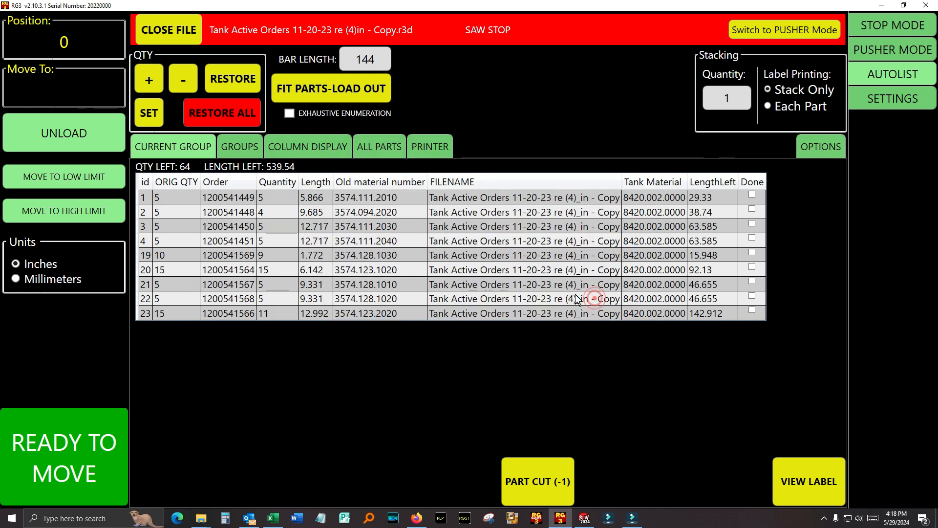
pyautogui.click(317, 85)
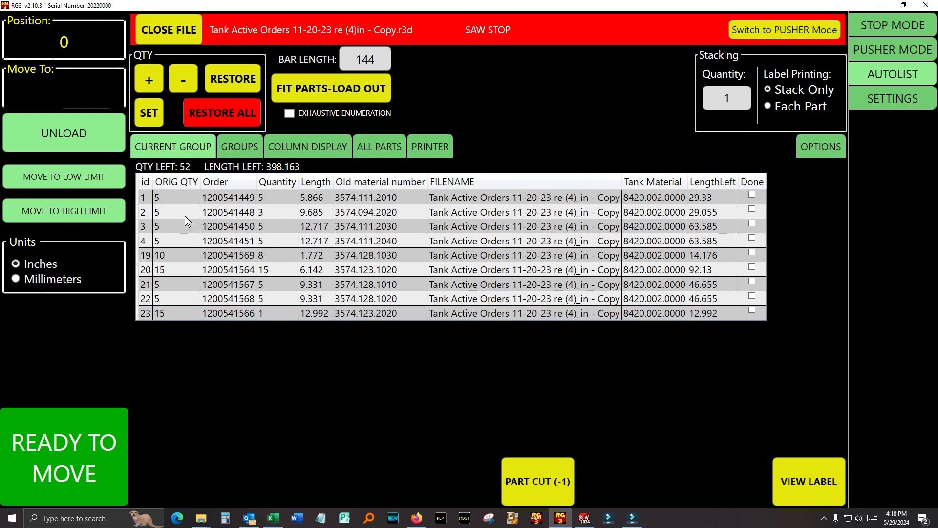
# Lower the quantity of the part with id 1 one piece at a time until it reaches 0
pyautogui.click(181, 201)
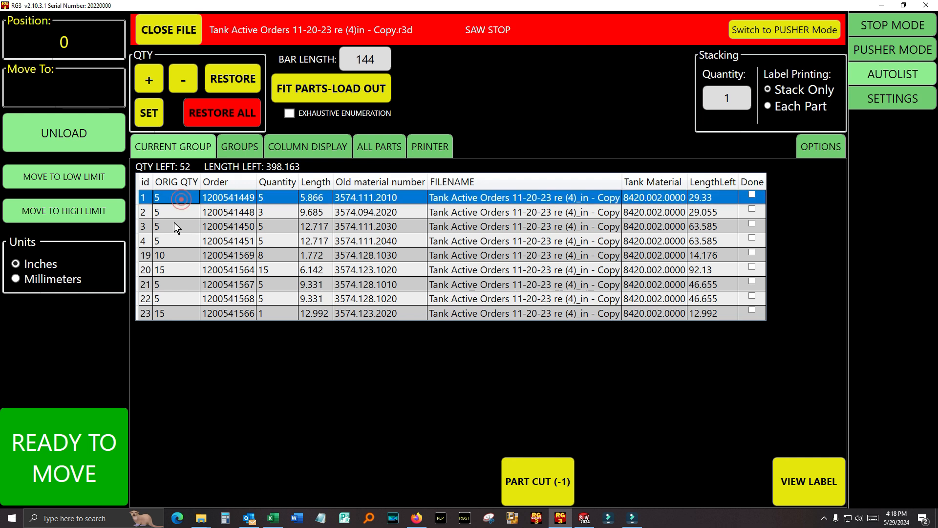
pyautogui.click(187, 75)
pyautogui.click(187, 76)
pyautogui.click(187, 76)
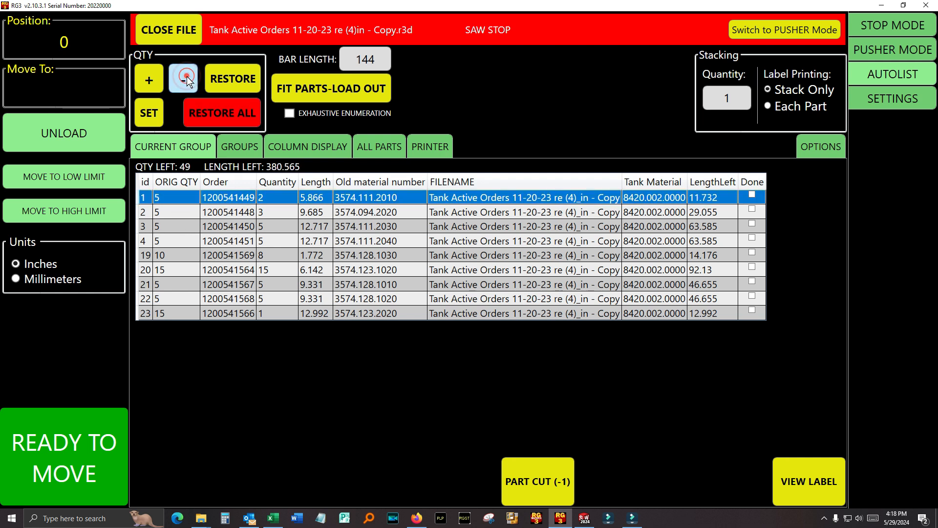
pyautogui.click(187, 77)
pyautogui.click(186, 79)
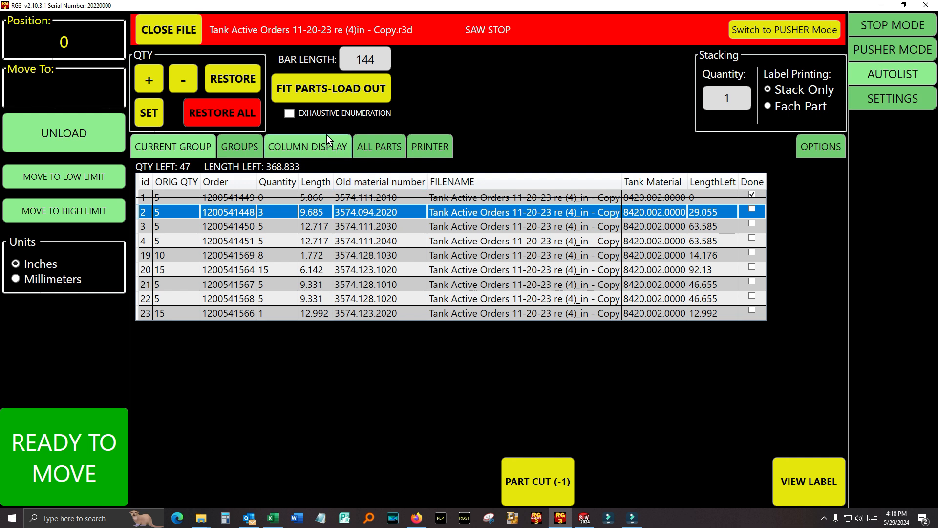
# Restore the original quantity of the part with id 1, and cancel a restore of all quantities in the group
pyautogui.click(291, 113)
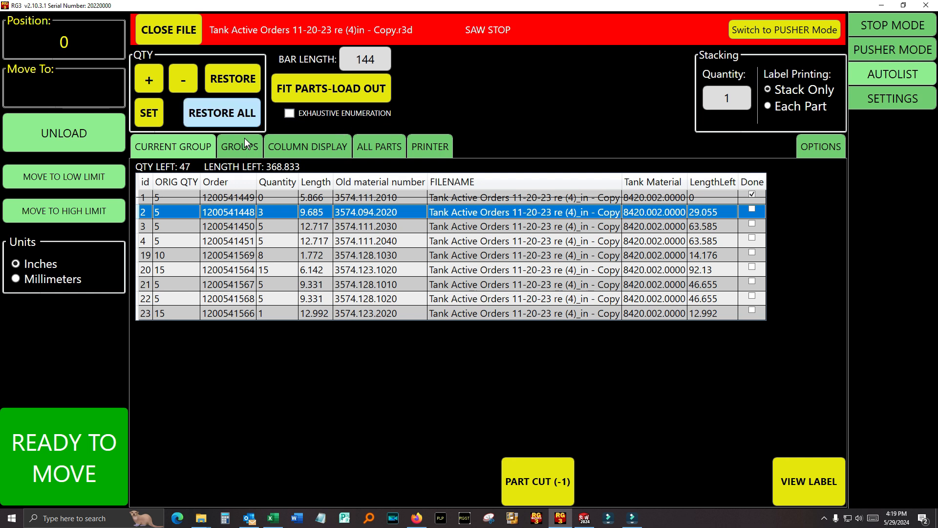
pyautogui.click(252, 196)
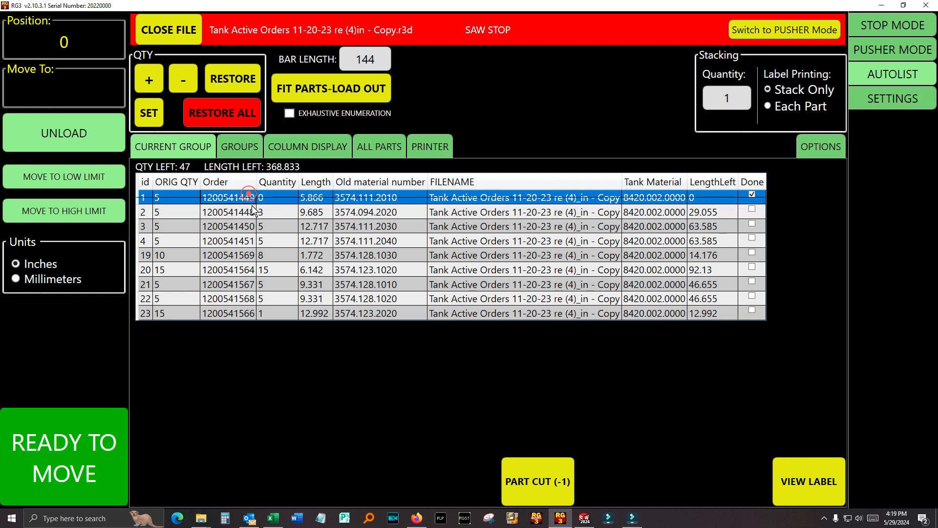
pyautogui.click(228, 86)
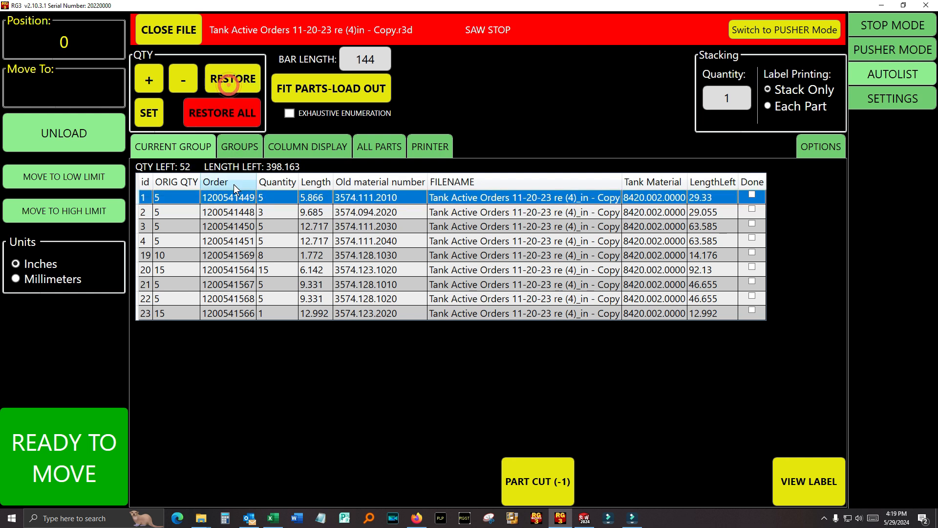
pyautogui.click(224, 113)
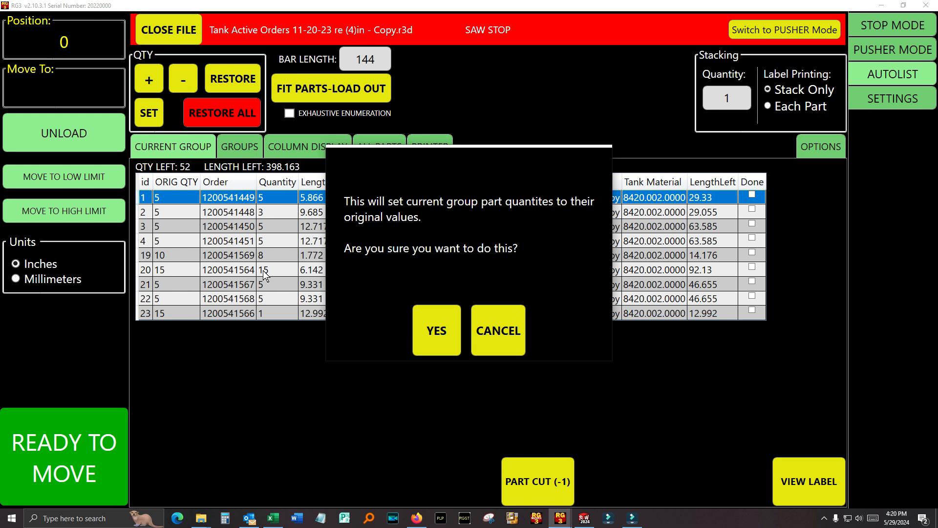
pyautogui.click(491, 335)
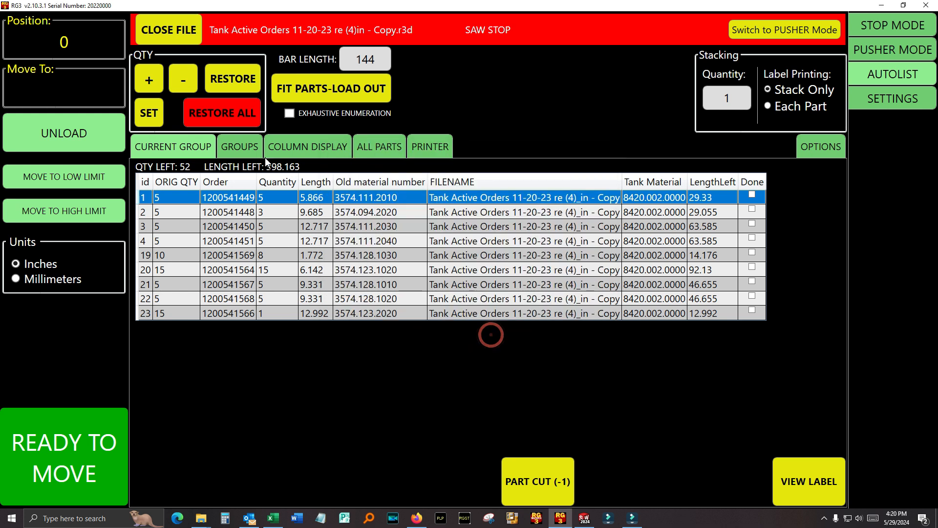
# Set the quantity of the part with id 1 to 10
pyautogui.click(149, 113)
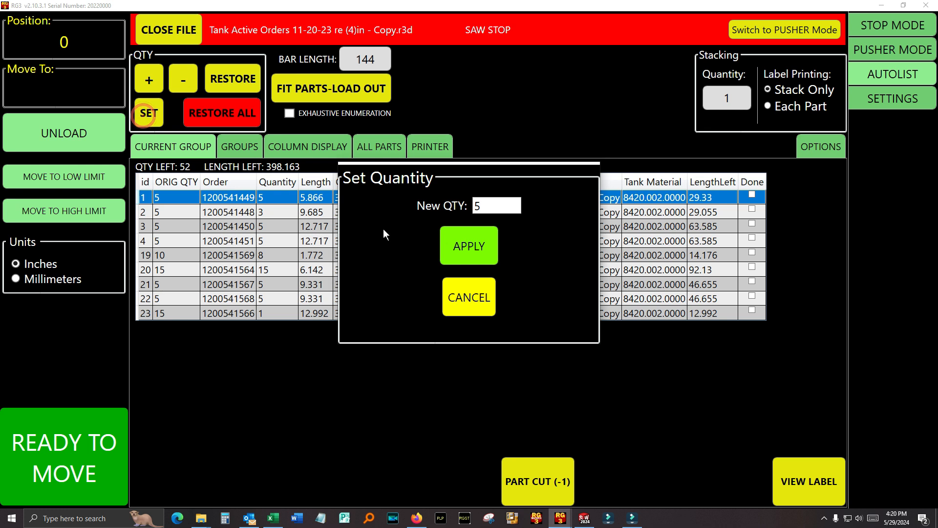
pyautogui.write('10')
pyautogui.click(453, 257)
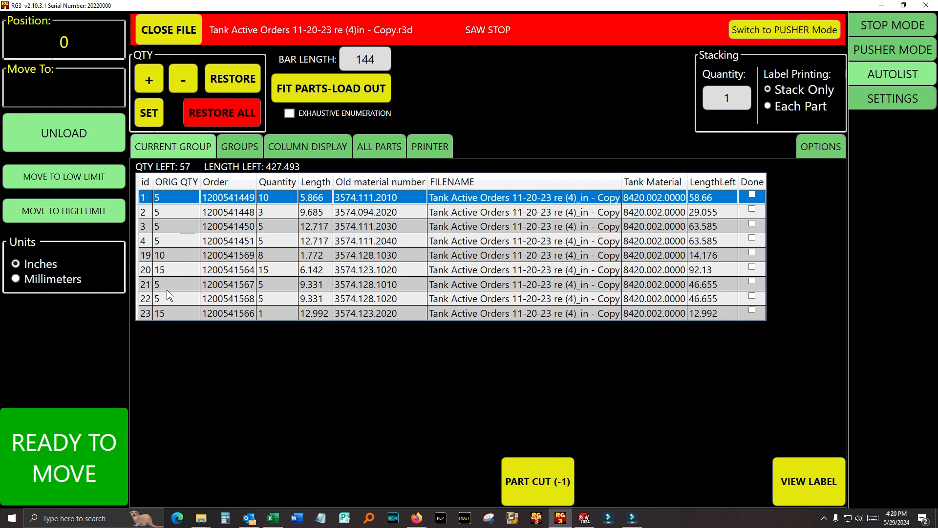
# Cancel restoring the whole group's quantities and restore only the part with id 1 to its original quantity
pyautogui.click(222, 112)
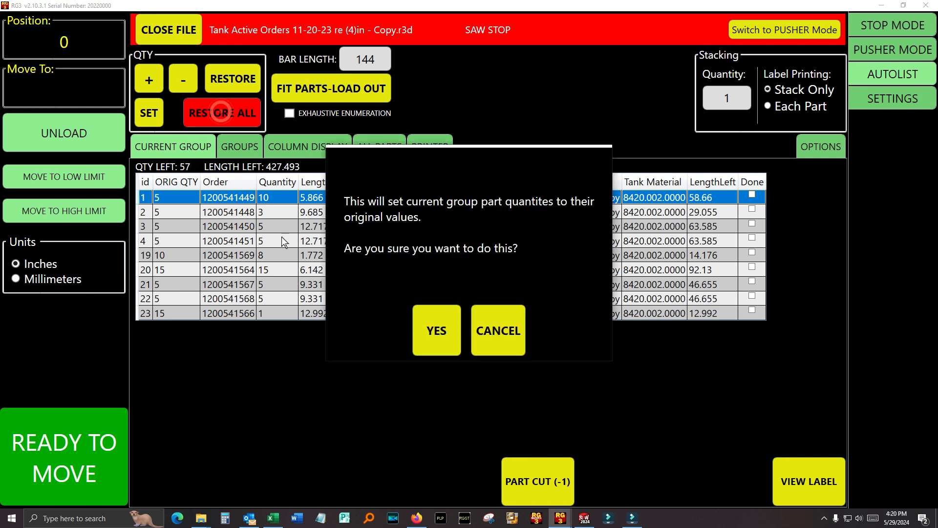
pyautogui.click(495, 315)
pyautogui.click(232, 83)
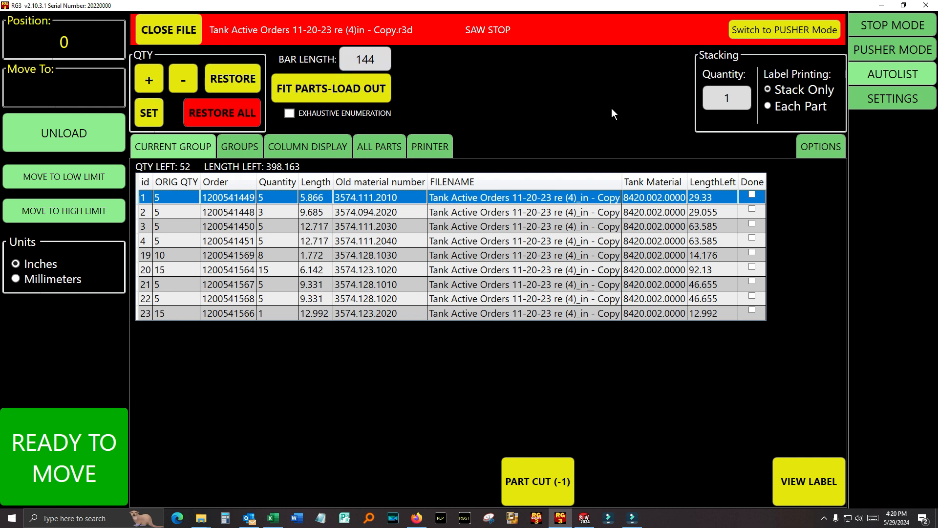
# Set the stacking quantity to 5 and try label printing for Each Part before returning it to Stack Only
pyautogui.click(728, 100)
pyautogui.click(413, 263)
pyautogui.click(606, 286)
pyautogui.click(769, 106)
pyautogui.click(774, 91)
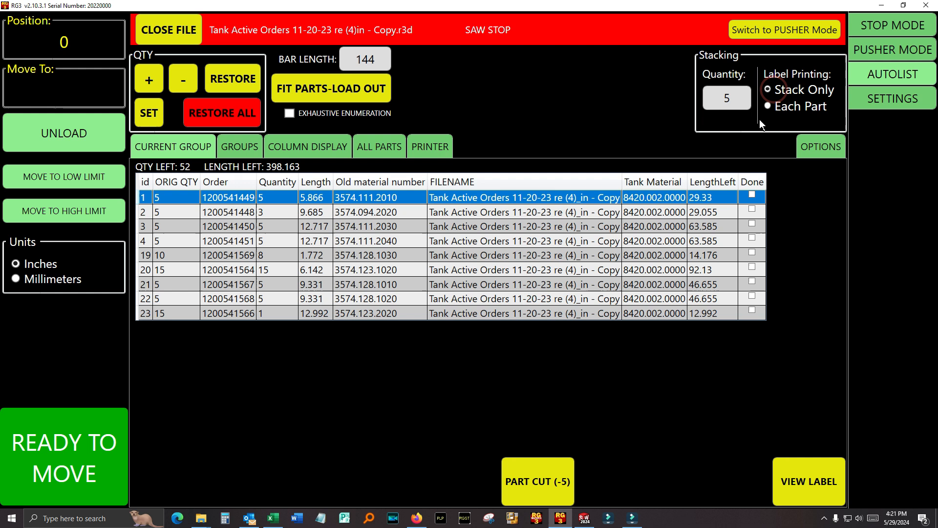
# Set the stacking quantity back to 1
pyautogui.click(737, 101)
pyautogui.click(319, 305)
pyautogui.click(606, 296)
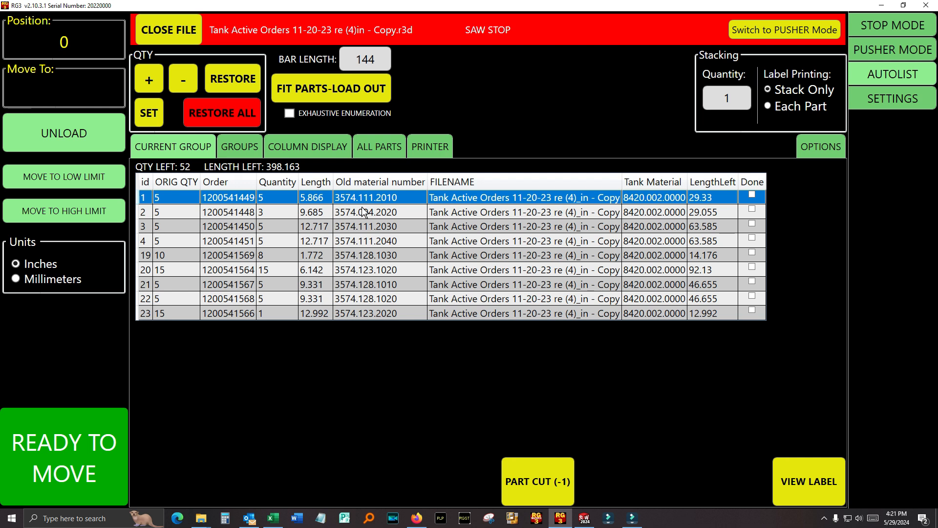
# Record one cut of the part with id 1 and preview its label
pyautogui.click(538, 468)
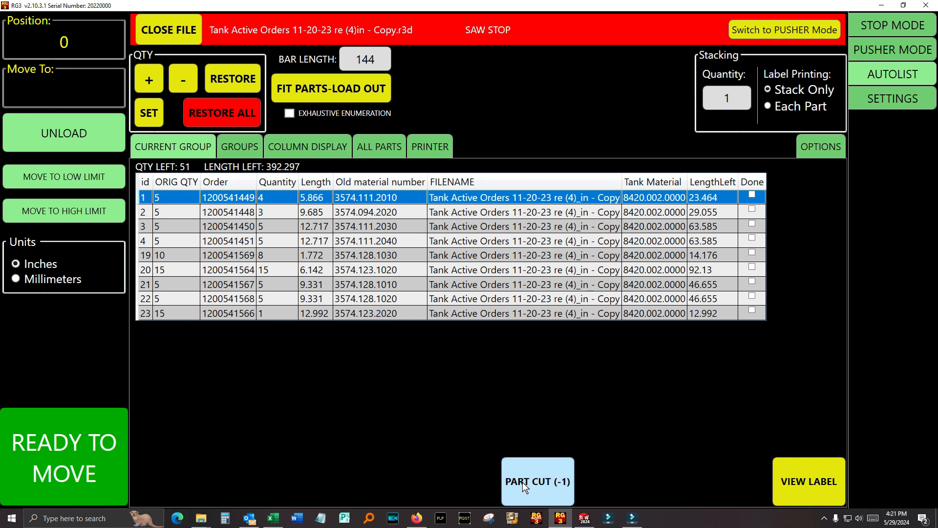
pyautogui.click(778, 473)
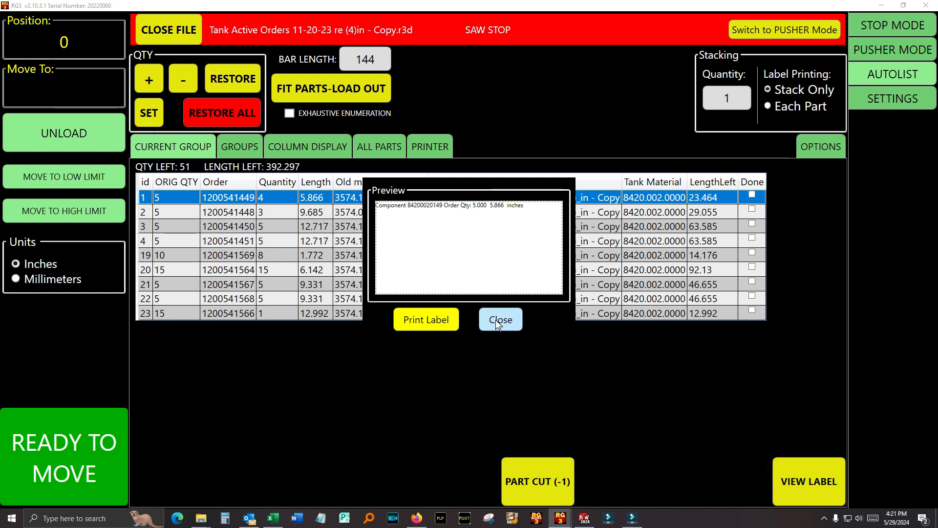
pyautogui.click(519, 325)
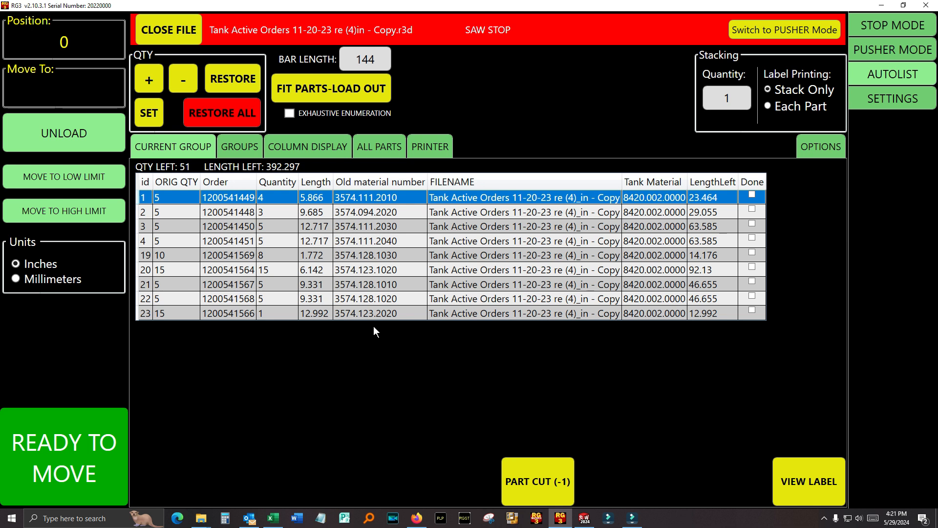
# Preview the label of the part with id 2 and close the preview
pyautogui.click(357, 214)
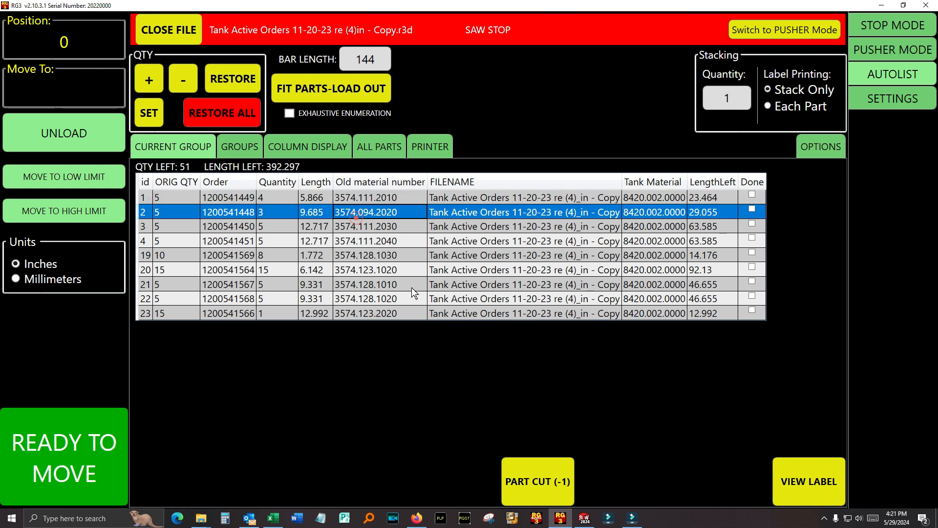
pyautogui.click(807, 482)
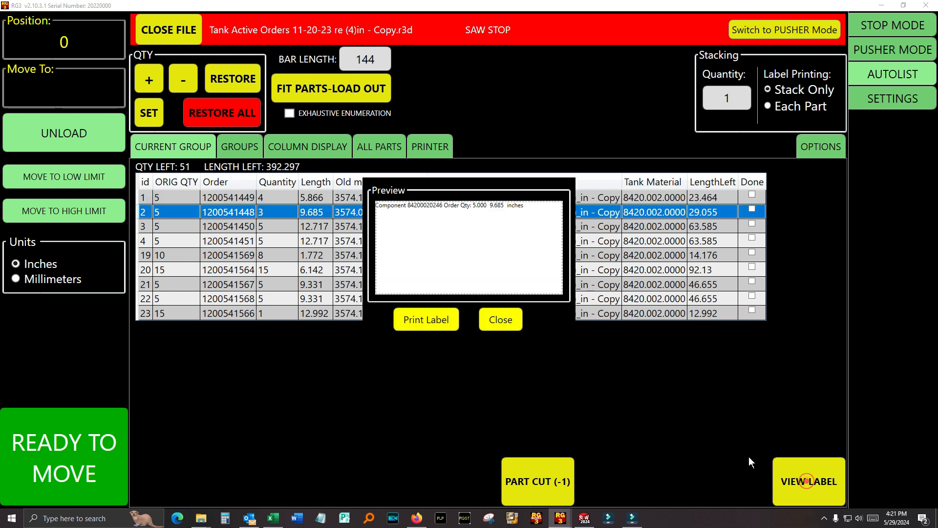
pyautogui.click(510, 327)
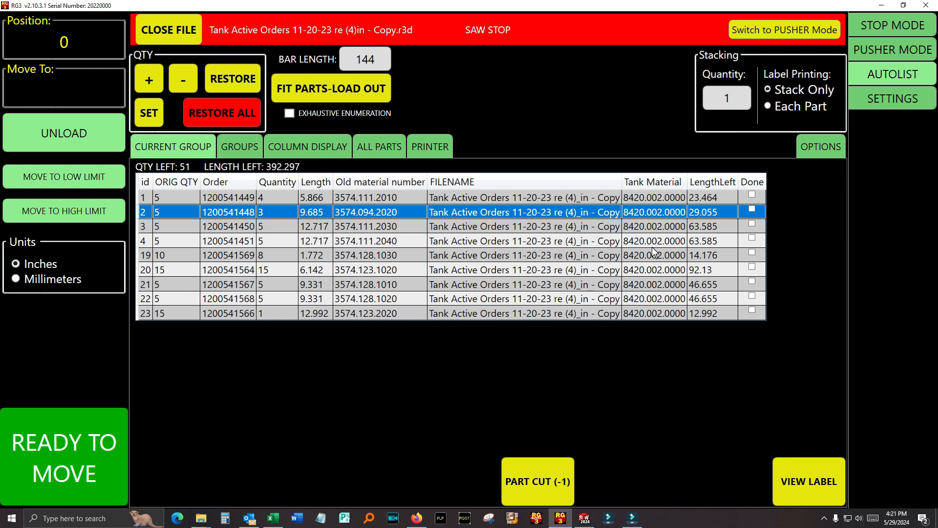
# Examine the AutoRun, Cut History Display and RazorOptimal options and return to the current group's part list
pyautogui.click(804, 148)
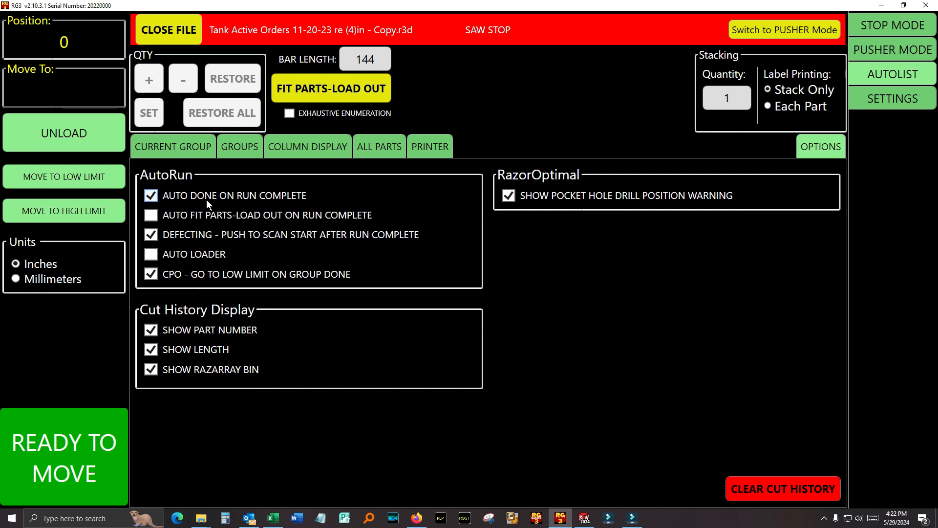
pyautogui.click(186, 153)
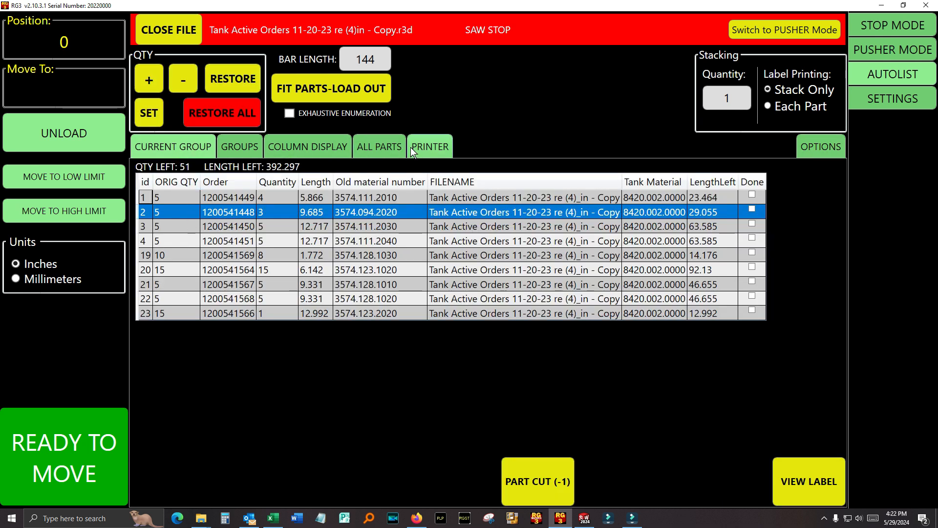
pyautogui.click(811, 147)
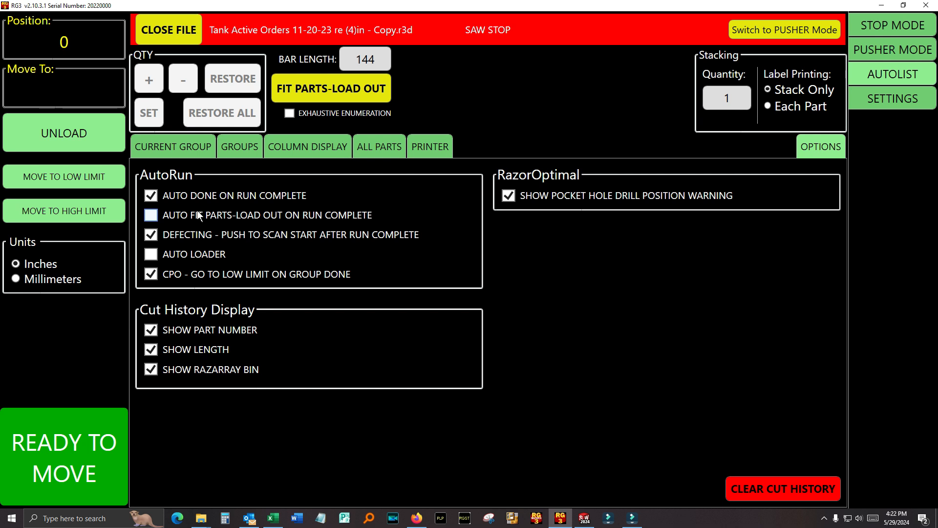
pyautogui.click(197, 147)
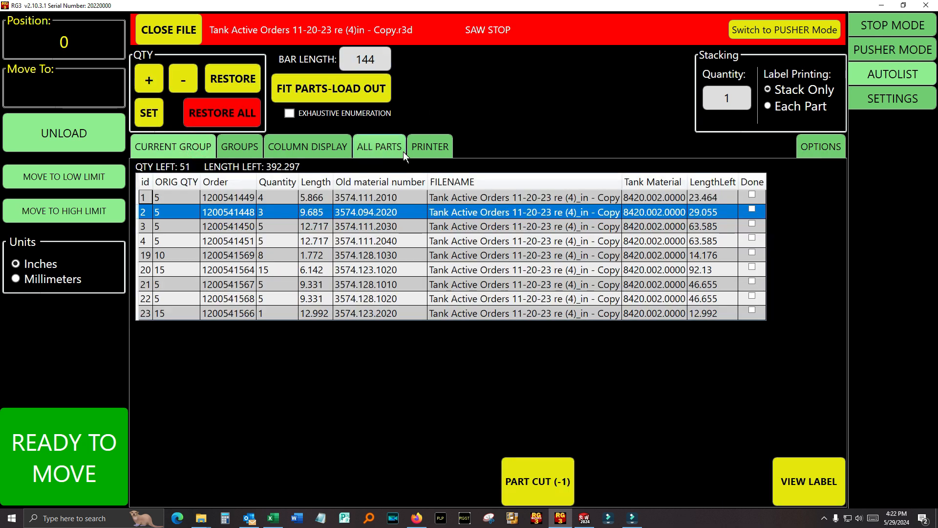
pyautogui.click(827, 147)
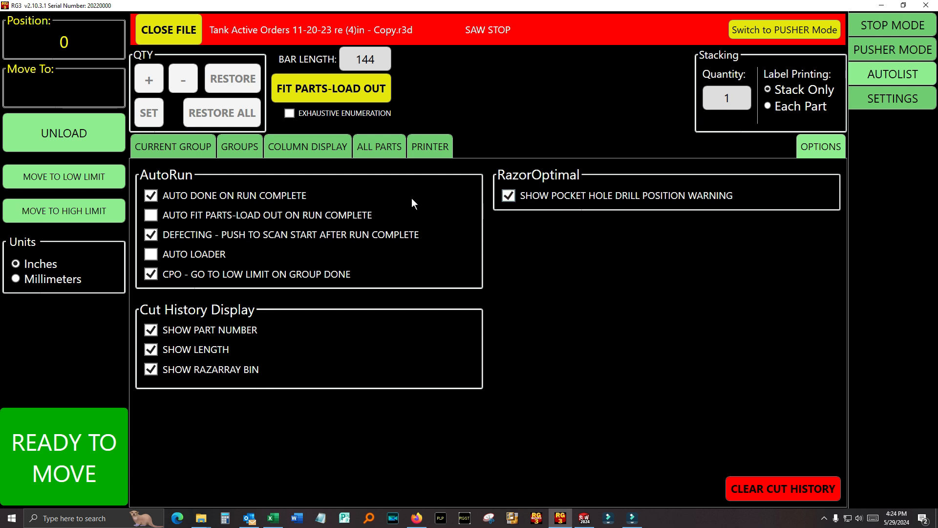
pyautogui.click(170, 144)
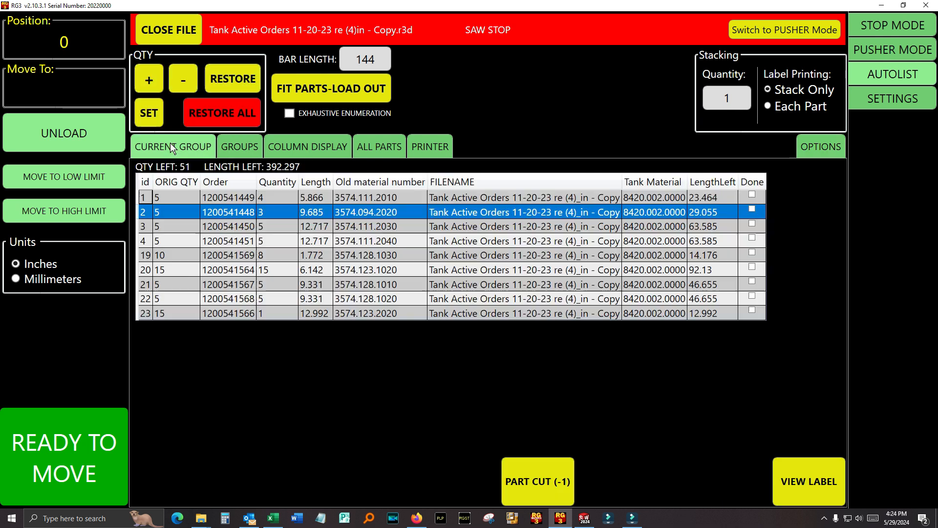
# Switch the AutoList from saw stop to pusher mode and check its cut history
pyautogui.click(768, 31)
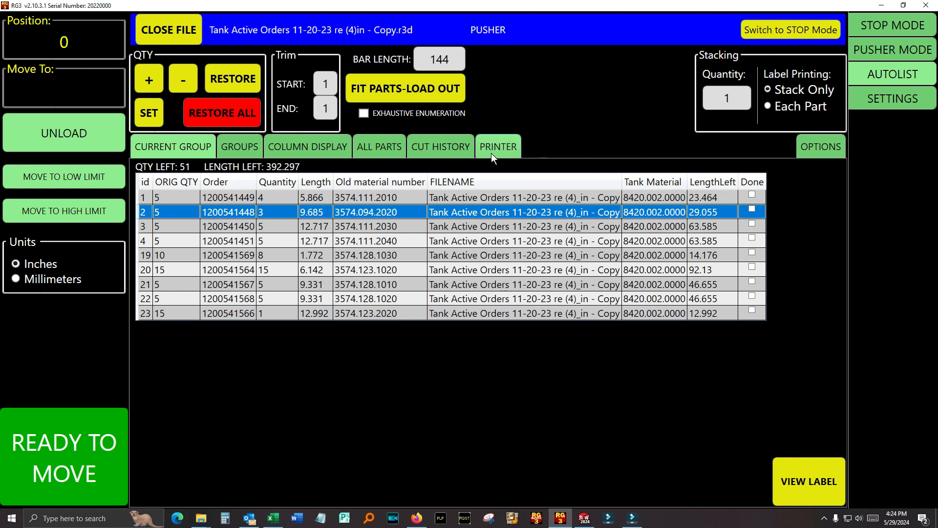
pyautogui.click(438, 150)
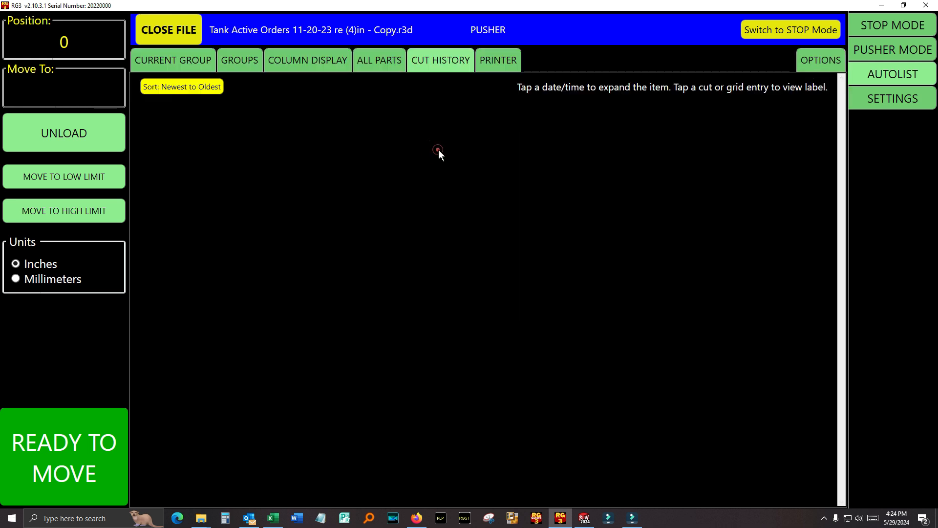
pyautogui.click(154, 58)
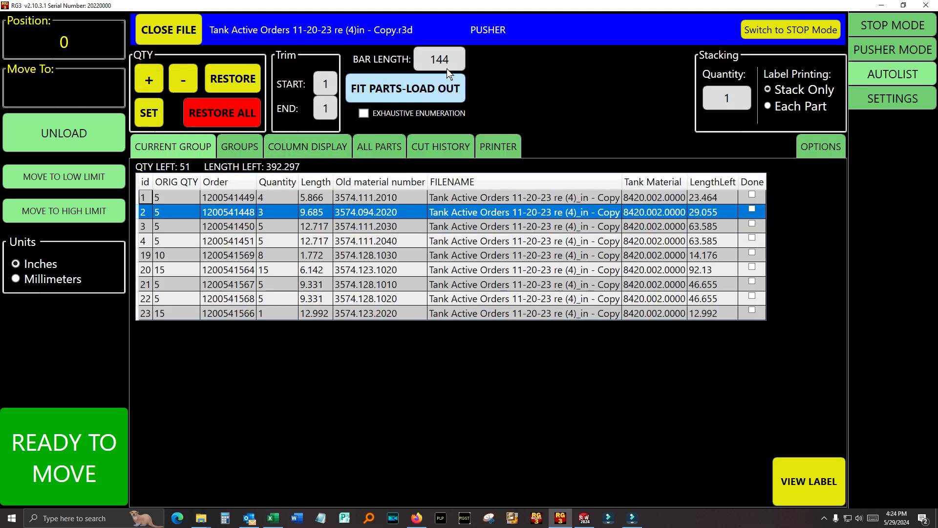
# Fit the parts to the 144-inch bar for a pusher run, and pause and cancel that run
pyautogui.click(419, 93)
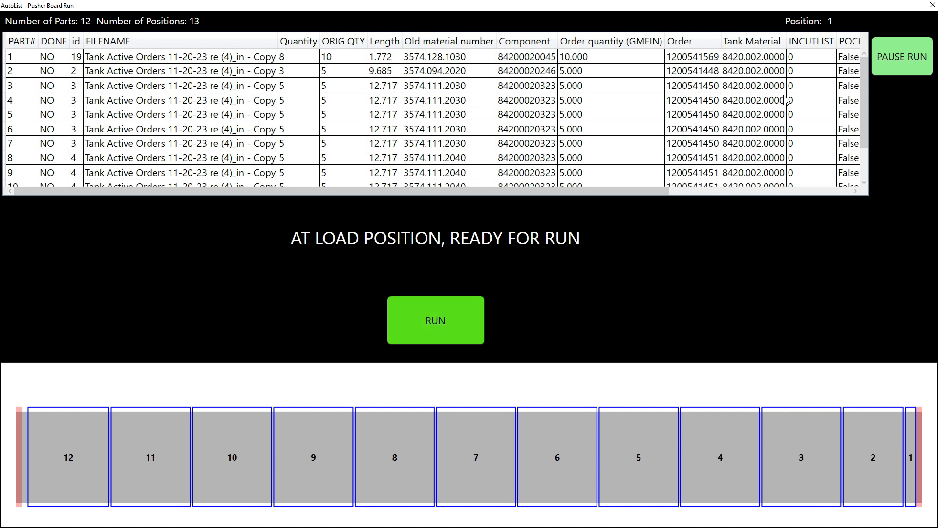
pyautogui.click(876, 47)
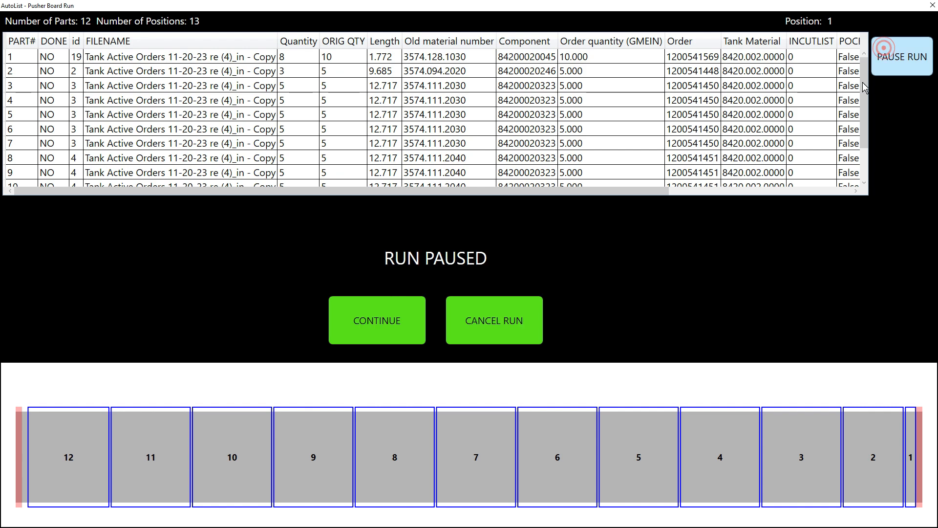
pyautogui.click(527, 309)
pyautogui.click(455, 317)
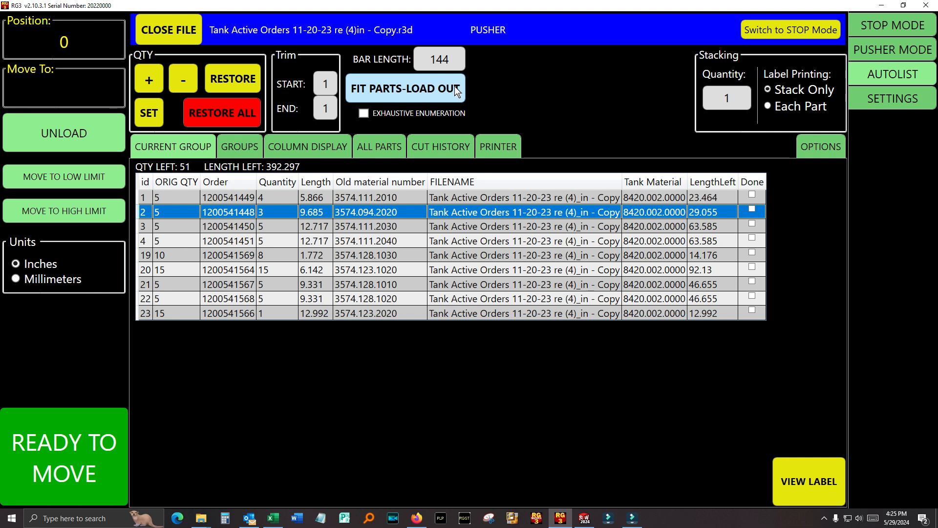
# Fit the parts to the 144-inch bar again and complete the pusher run, confirming the saw cut at each position
pyautogui.click(406, 89)
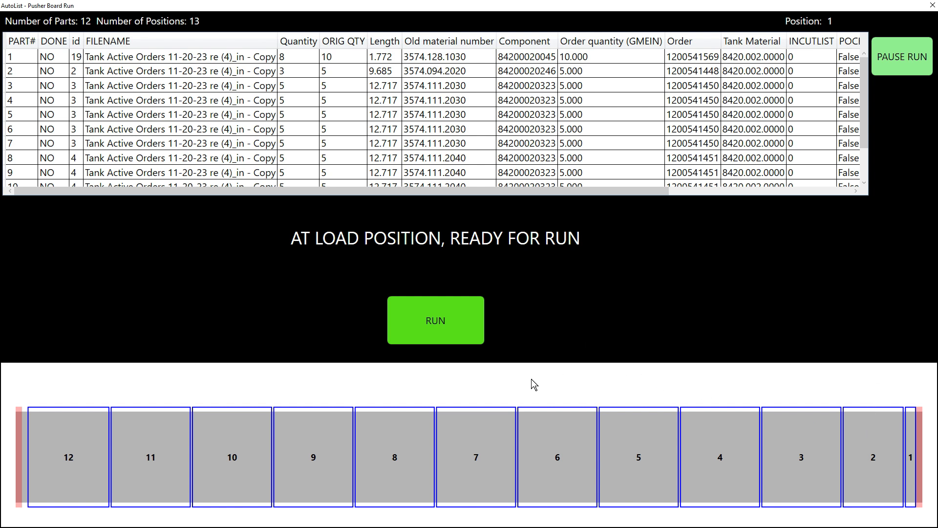
pyautogui.click(438, 340)
pyautogui.click(436, 339)
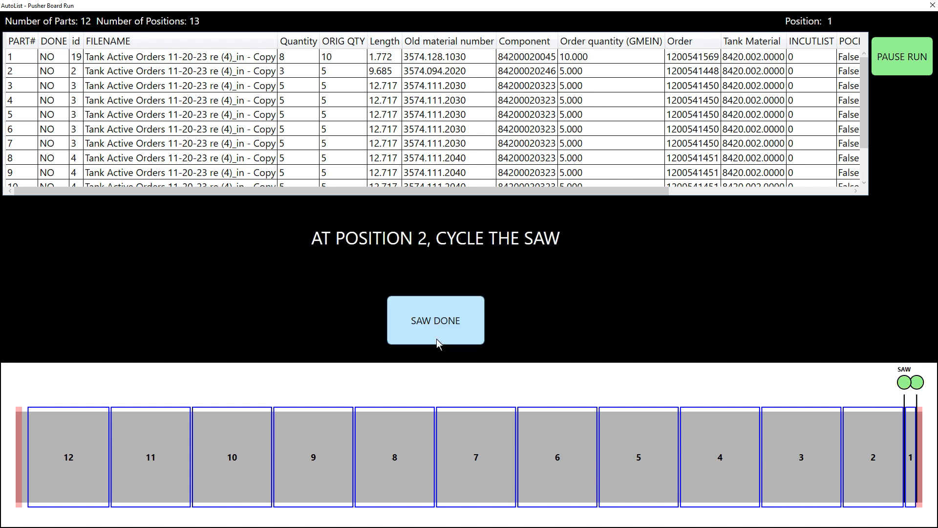
pyautogui.click(436, 339)
pyautogui.click(436, 339)
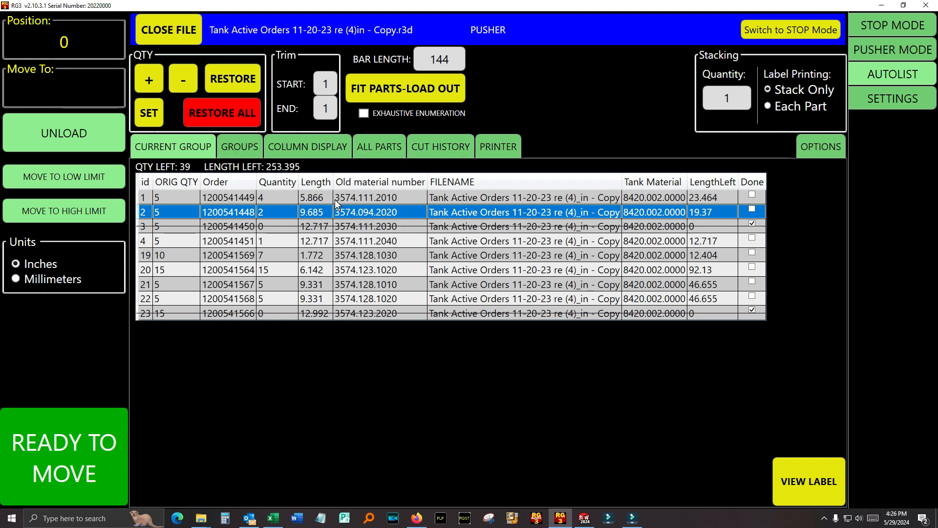
# Check the AutoRun options in pusher mode and return to the current group's part list
pyautogui.click(805, 151)
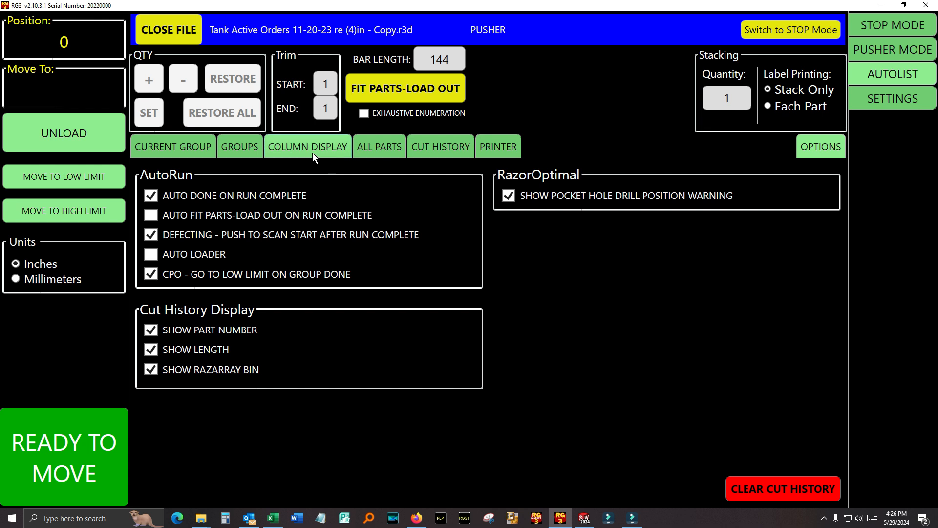
pyautogui.click(198, 147)
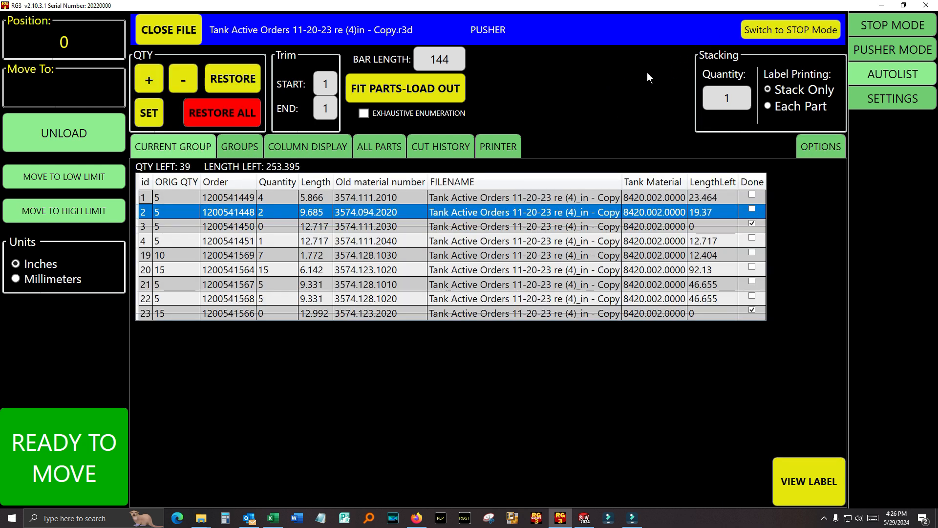
# Toggle the AutoList between saw stop and pusher mode, ending in pusher mode
pyautogui.click(748, 35)
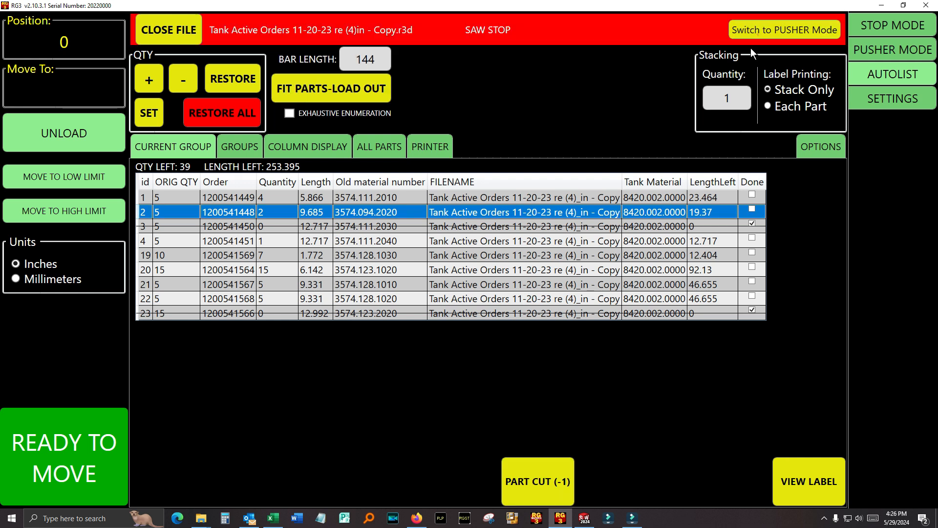
pyautogui.click(777, 23)
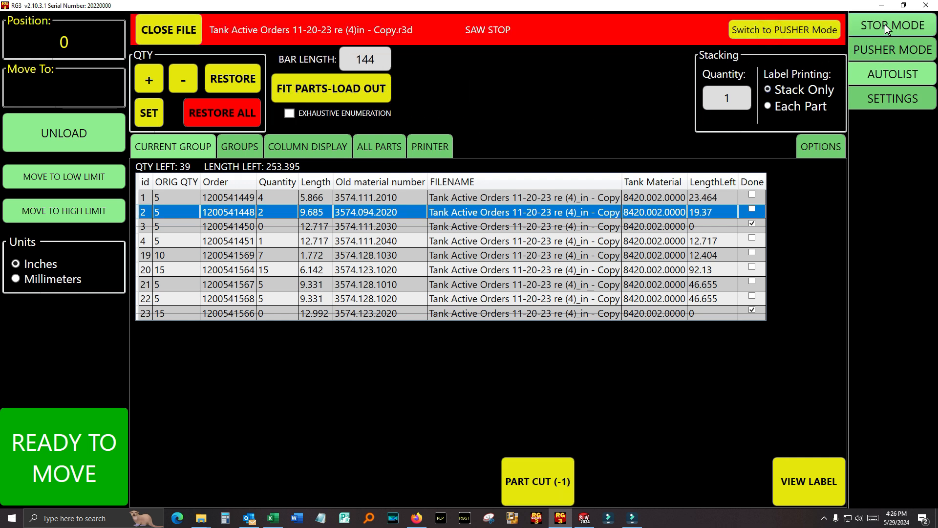
pyautogui.click(785, 29)
pyautogui.click(777, 28)
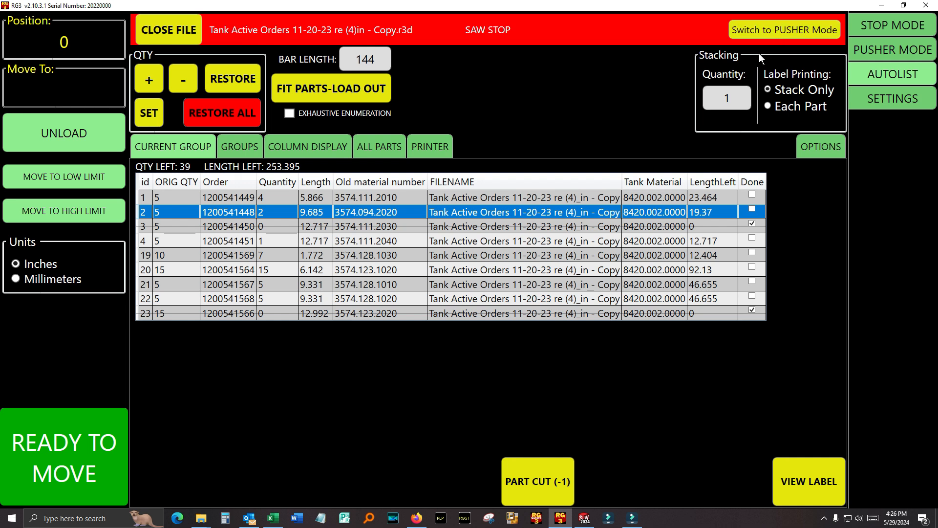
pyautogui.click(764, 29)
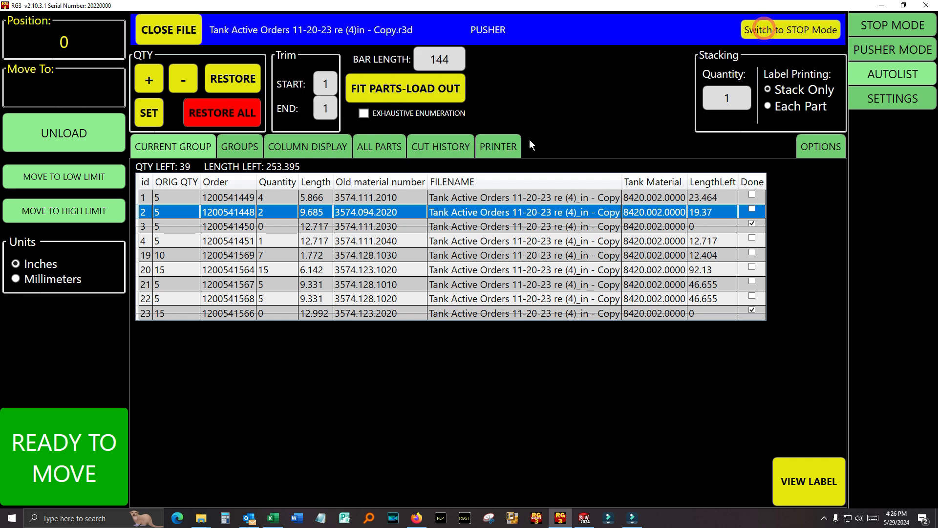